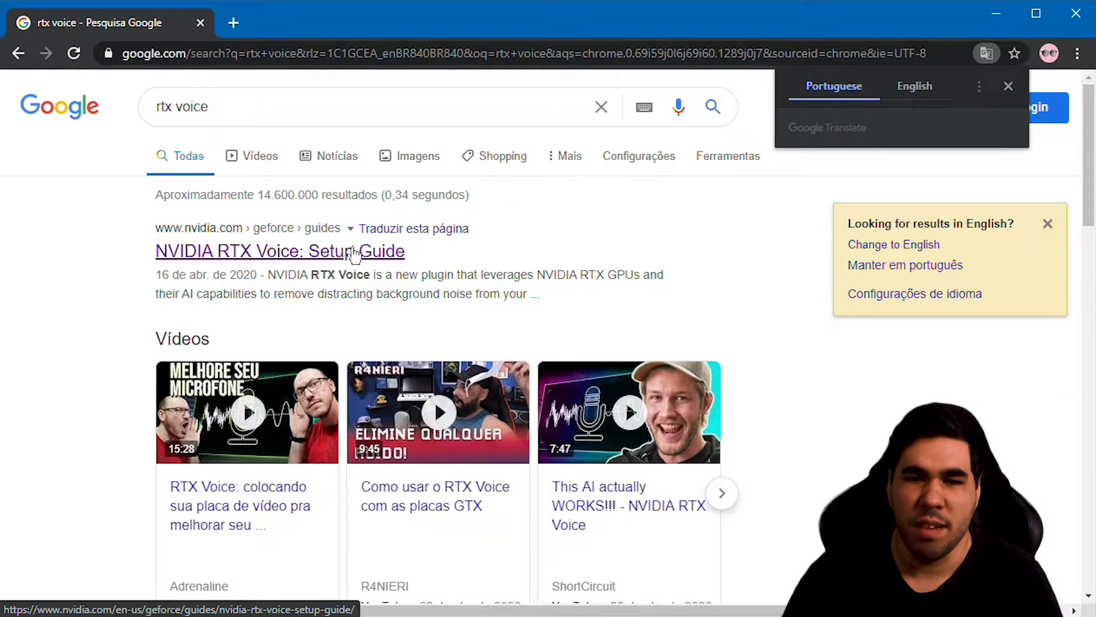
Open the "NVIDIA RTX Voice: Setup Guide" page from the search results
{"action": "left_click", "coordinate": [260, 259]}
{"action": "left_click", "coordinate": [260, 258]}
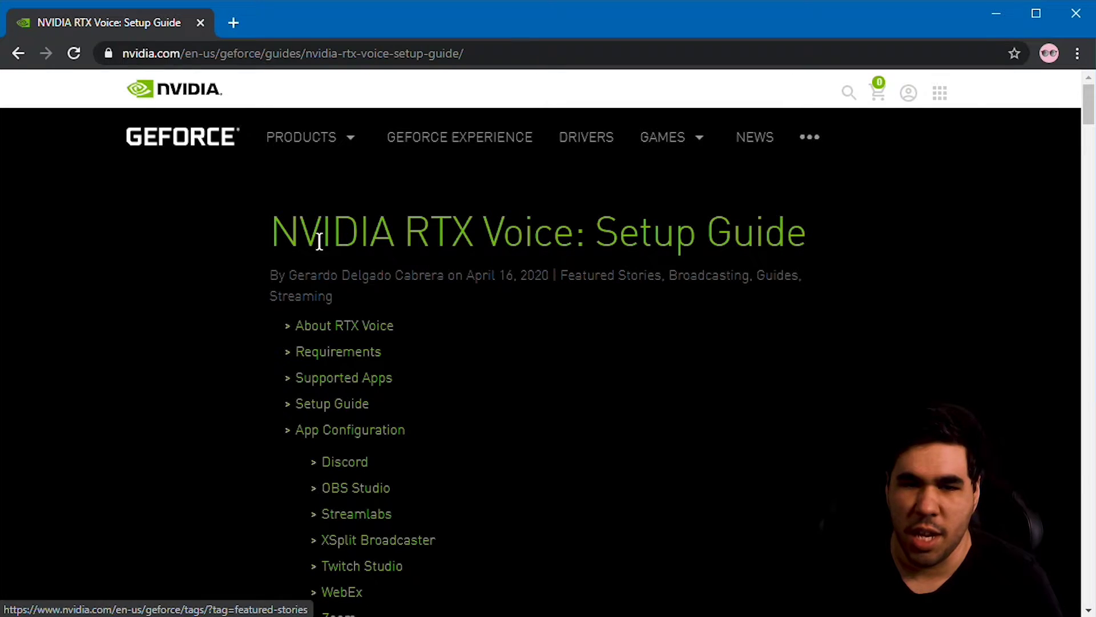
{"action": "left_click_drag", "start_coordinate": [269, 233], "coordinate": [797, 237]}
{"action": "left_click", "coordinate": [817, 246]}
{"action": "left_click", "coordinate": [797, 237]}
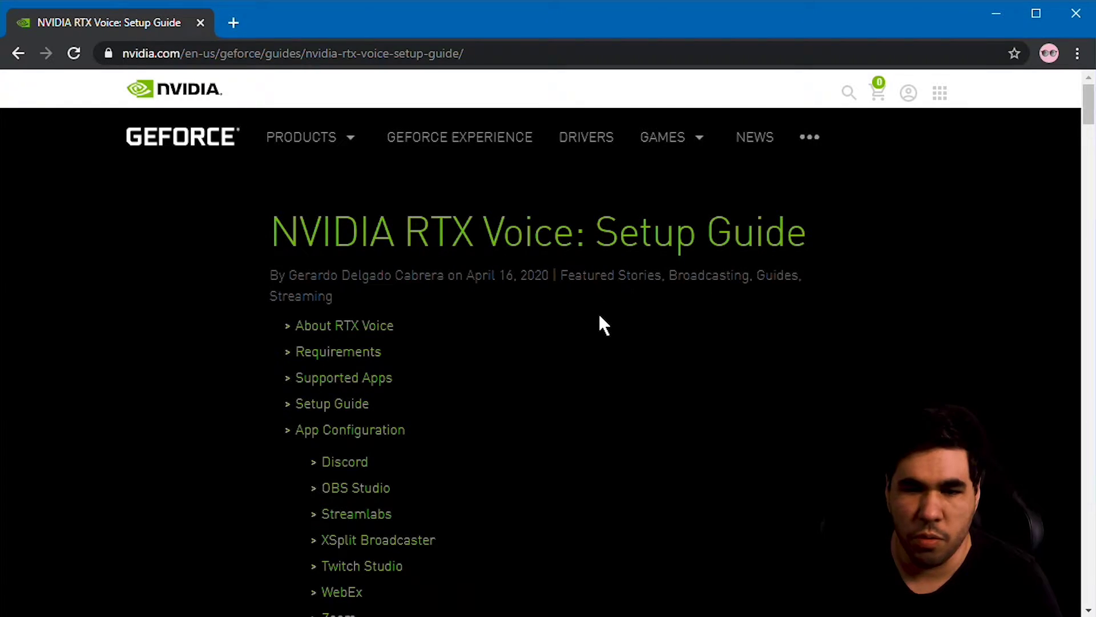
Go to the guide's Setup Guide section and download the RTX Voice app
{"action": "scroll", "coordinate": [600, 319], "scroll_direction": "down", "scroll_amount": 6}
{"action": "scroll", "coordinate": [423, 376], "scroll_direction": "up", "scroll_amount": 3}
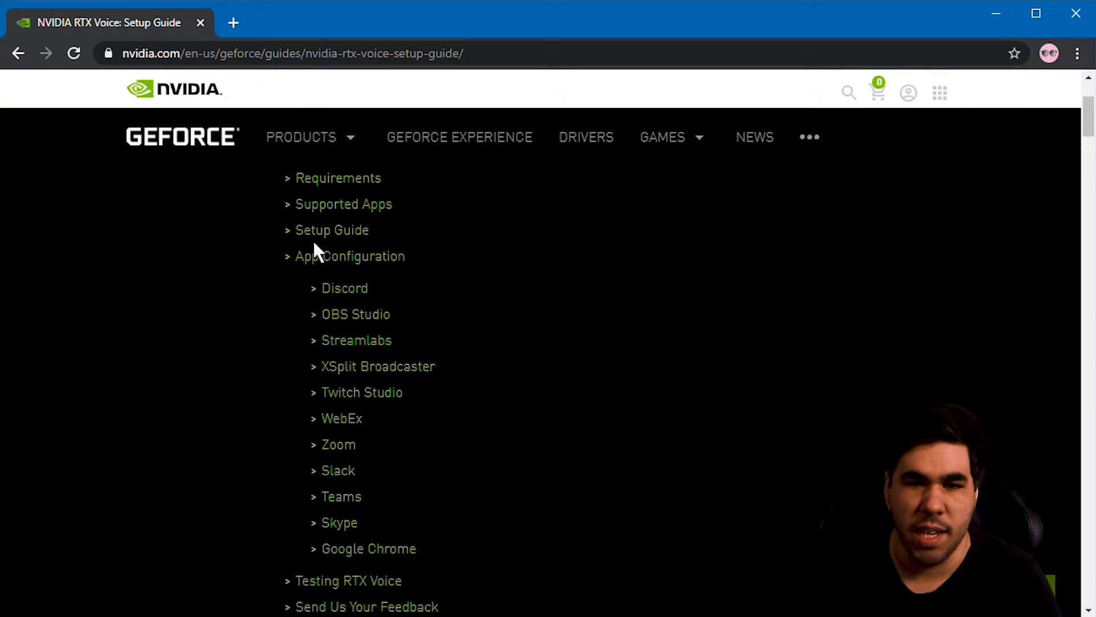
{"action": "left_click", "coordinate": [330, 235]}
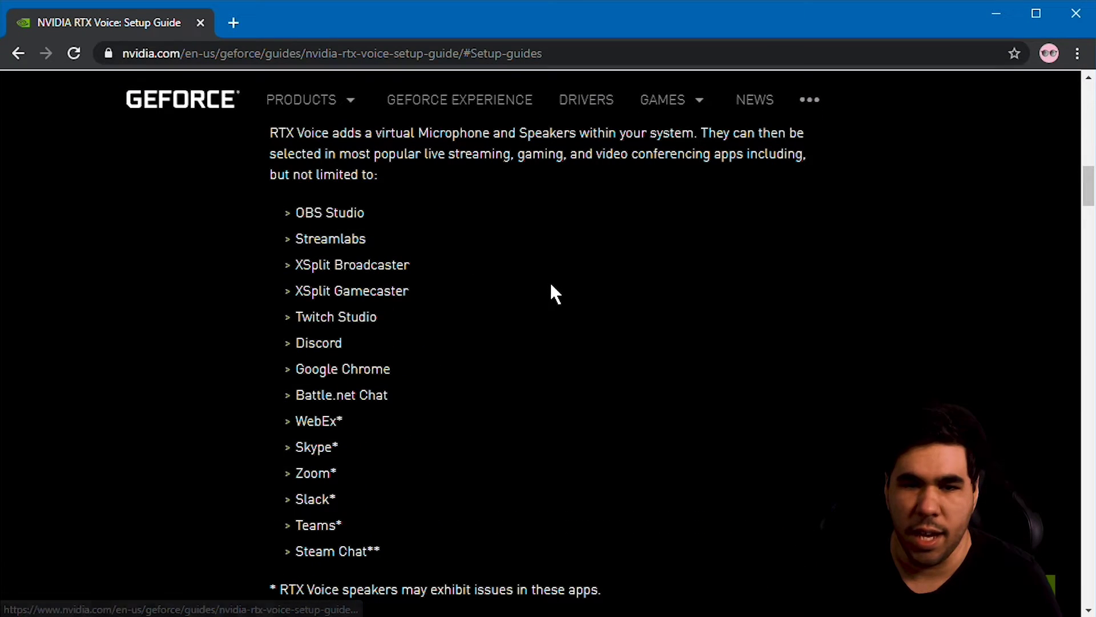
{"action": "scroll", "coordinate": [523, 288], "scroll_direction": "down", "scroll_amount": 5}
{"action": "scroll", "coordinate": [514, 293], "scroll_direction": "down", "scroll_amount": 3}
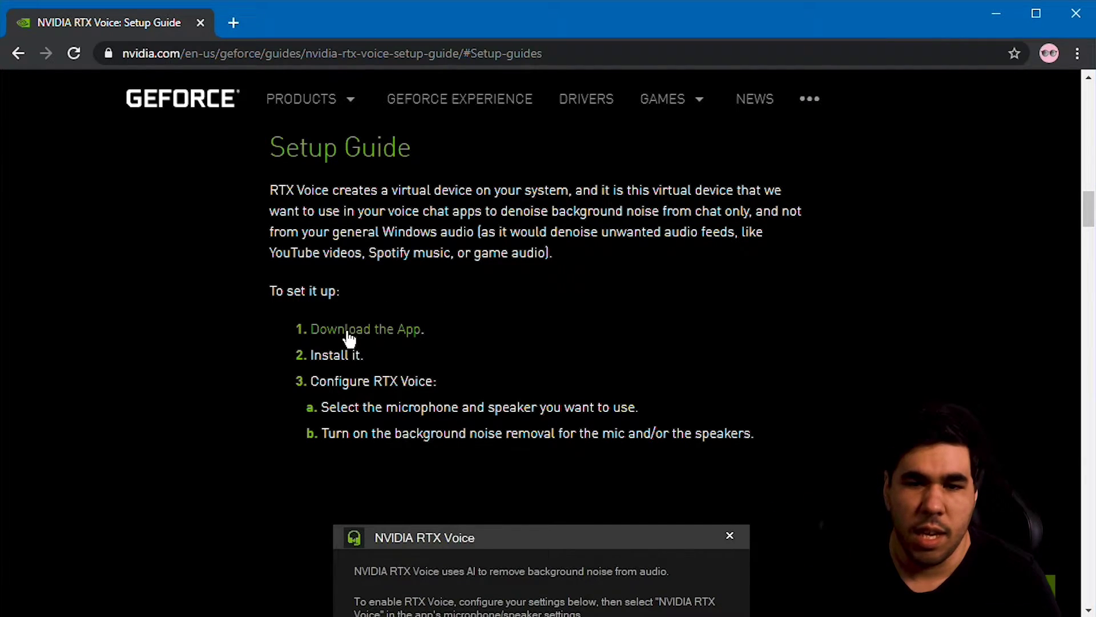
{"action": "left_click", "coordinate": [368, 336]}
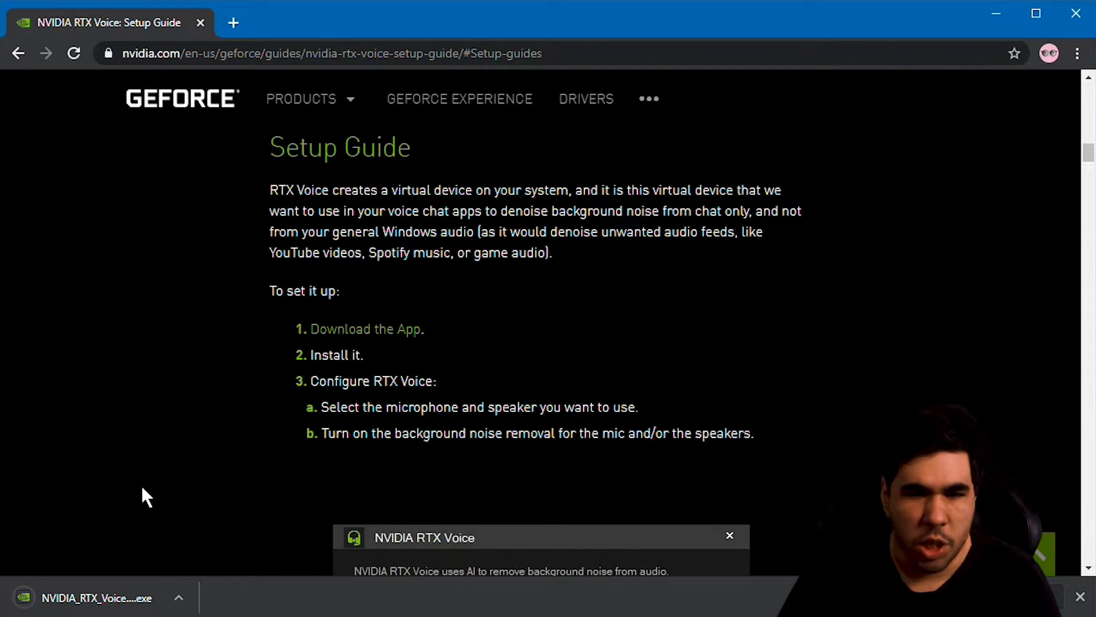
Install NVIDIA RTX Voice from the downloaded file, accepting the license agreement, and close the finished installer
{"action": "left_click", "coordinate": [129, 597]}
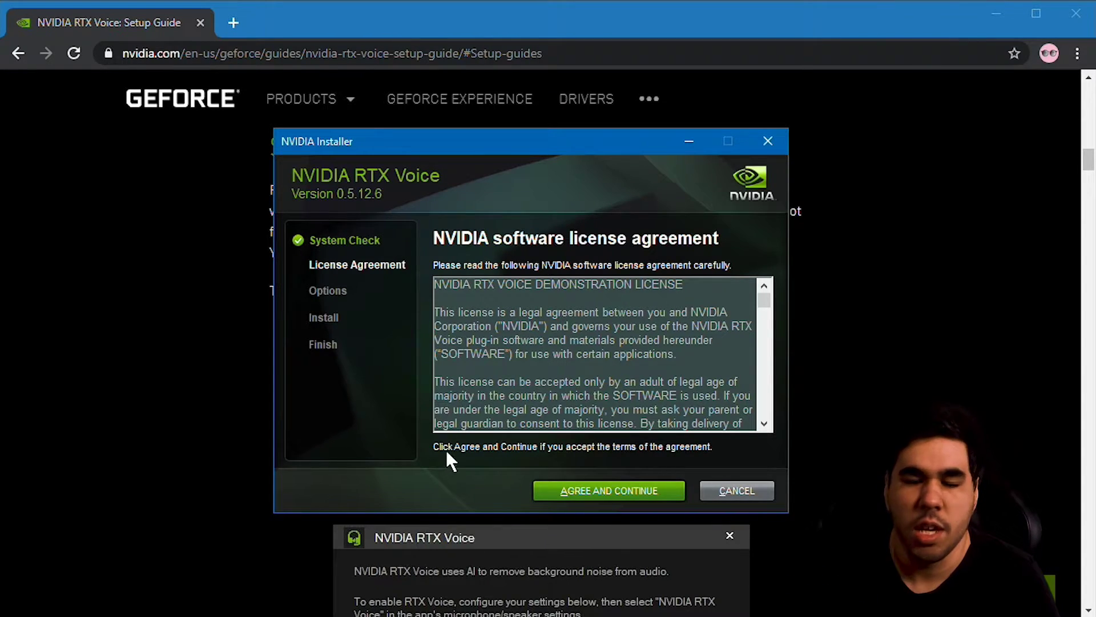
{"action": "left_click", "coordinate": [587, 490]}
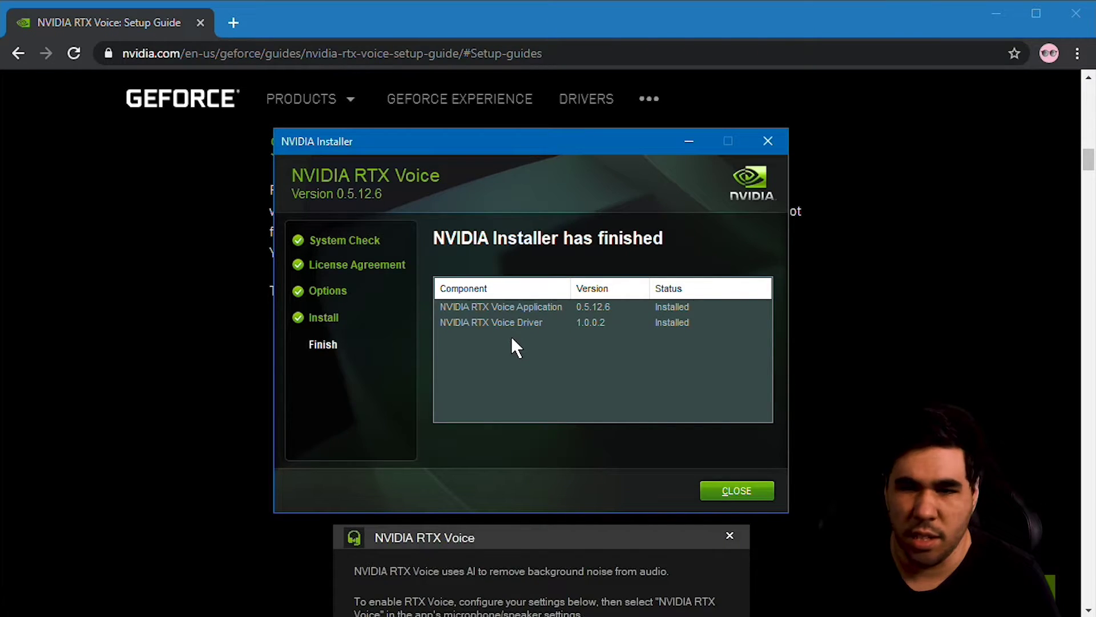
{"action": "left_click", "coordinate": [730, 488]}
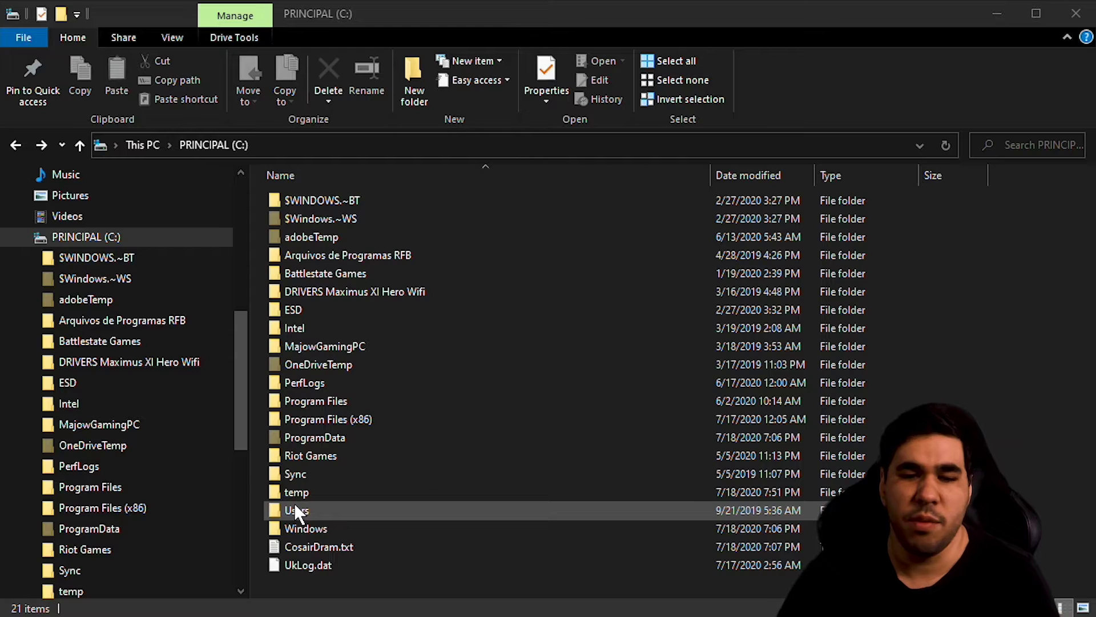
In File Explorer, browse to the NvAFX folder inside C:\temp\NVRTXVoice
{"action": "left_click", "coordinate": [143, 241]}
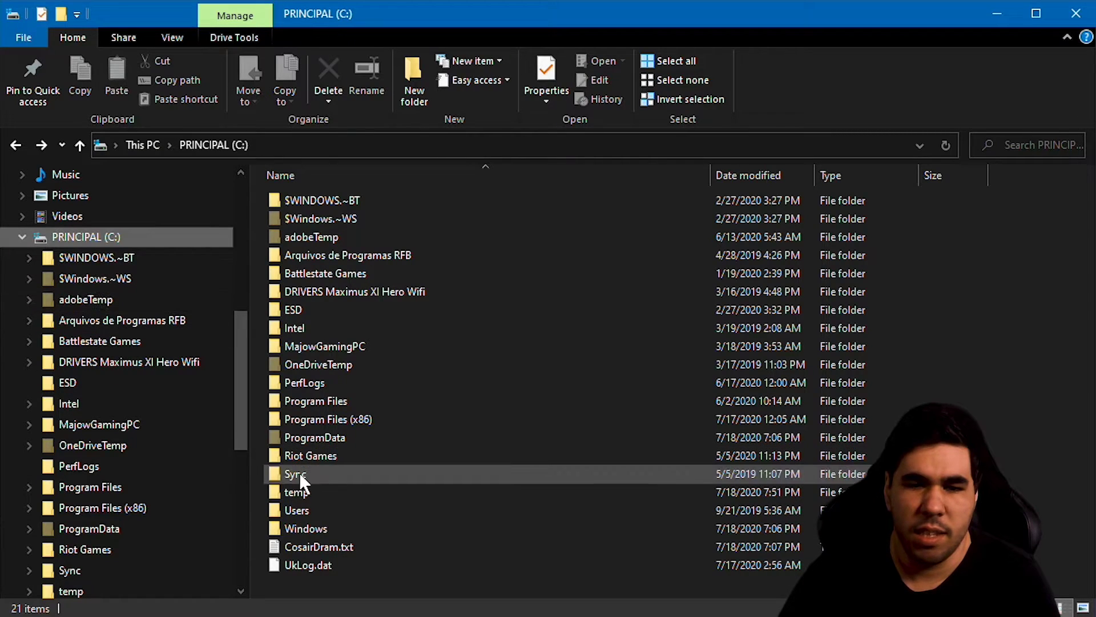
{"action": "double_click", "coordinate": [299, 492]}
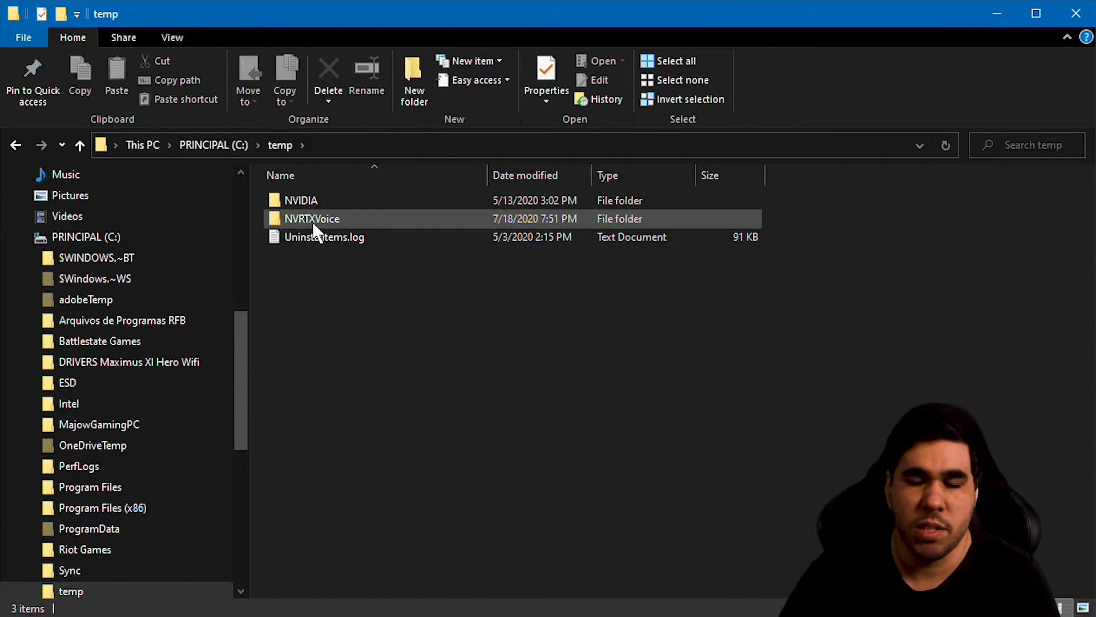
{"action": "mouse_move", "coordinate": [314, 218]}
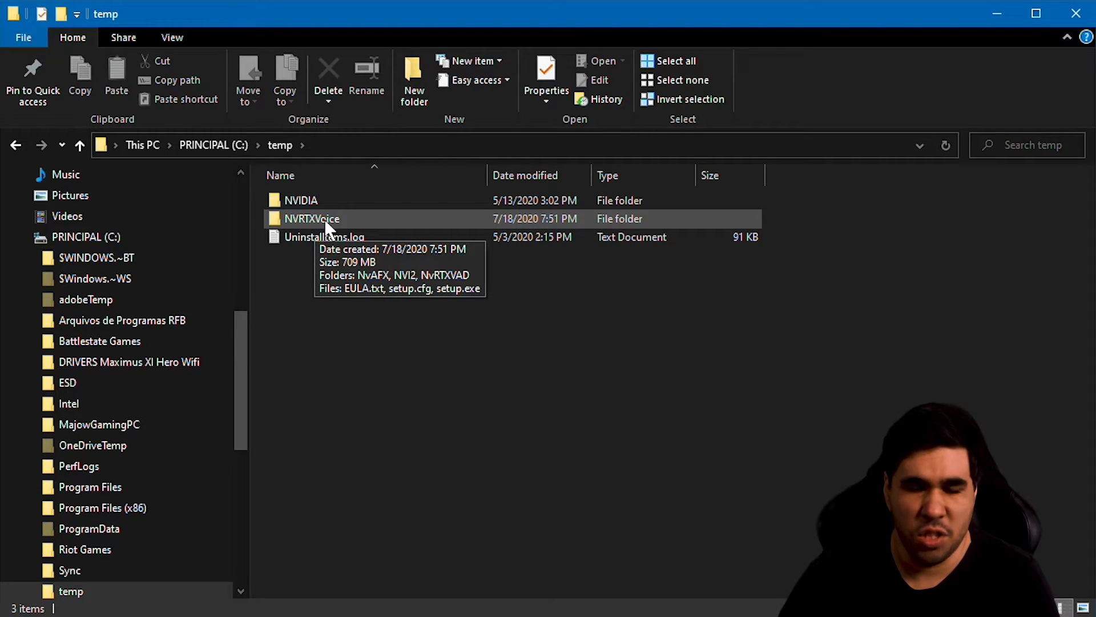
{"action": "double_click", "coordinate": [324, 218]}
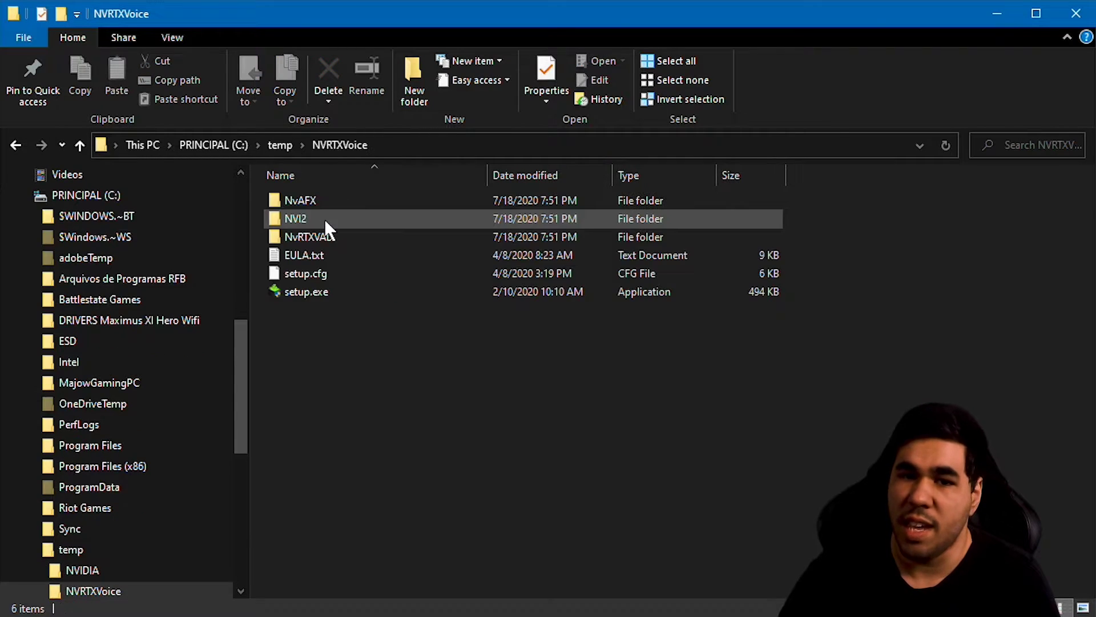
{"action": "key", "text": "ctrl+a"}
{"action": "left_click", "coordinate": [323, 310]}
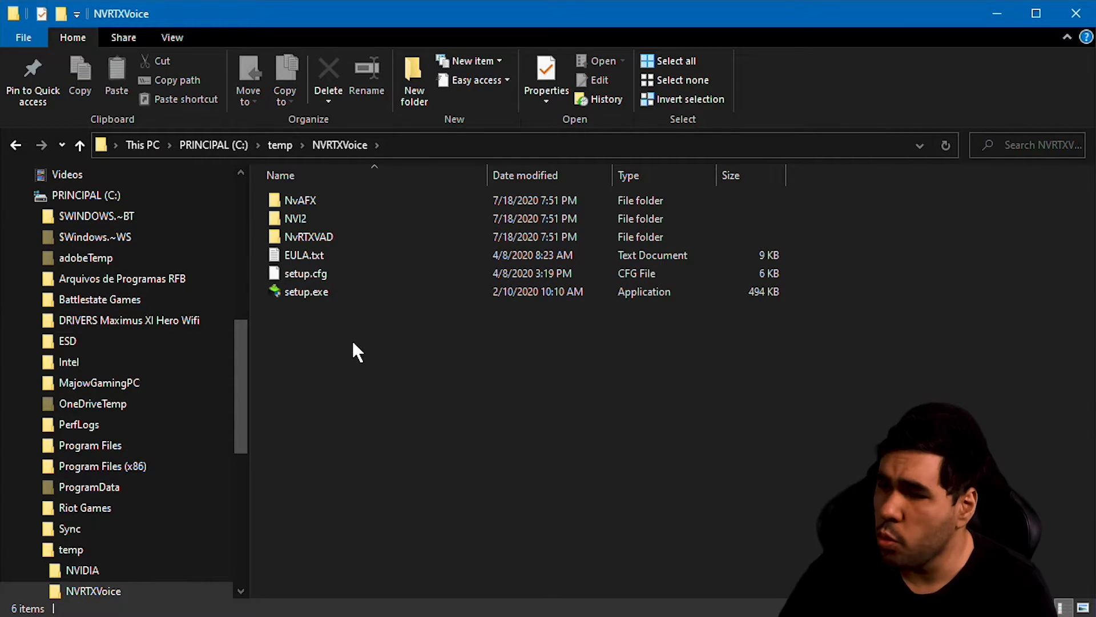
{"action": "double_click", "coordinate": [309, 200]}
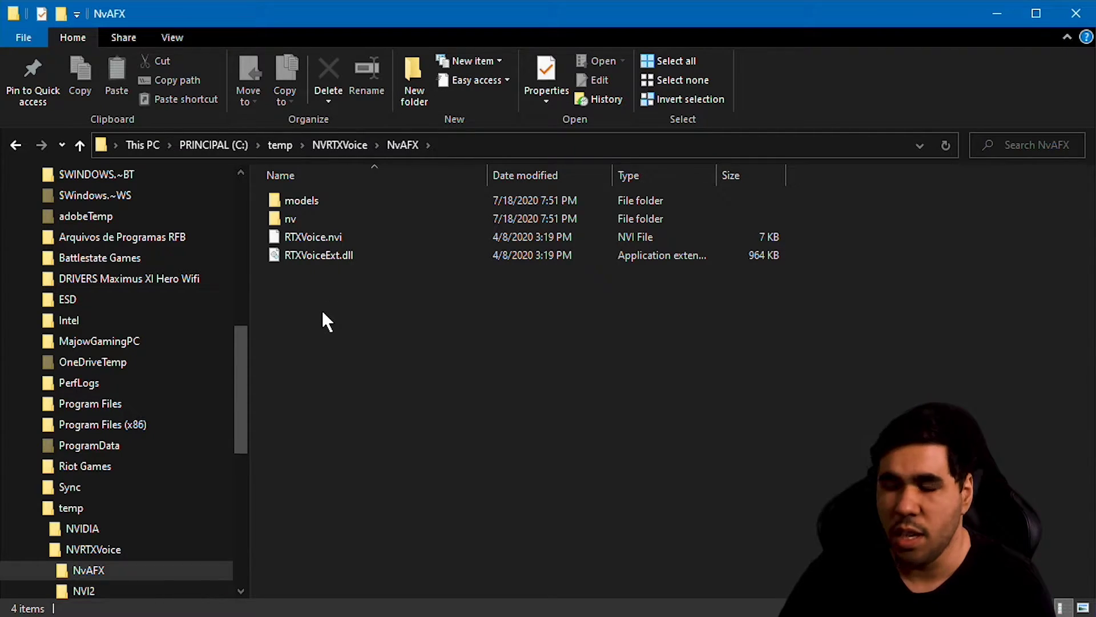
Select the RTXVoice.nvi file in the NvAFX folder
{"action": "right_click", "coordinate": [316, 236]}
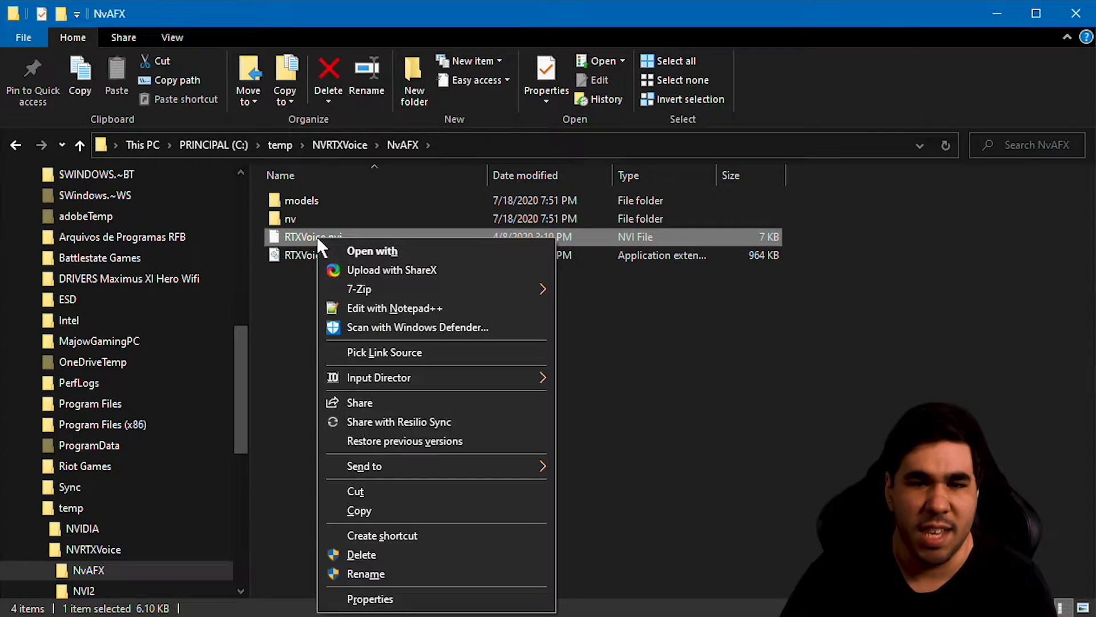
{"action": "left_click", "coordinate": [297, 234]}
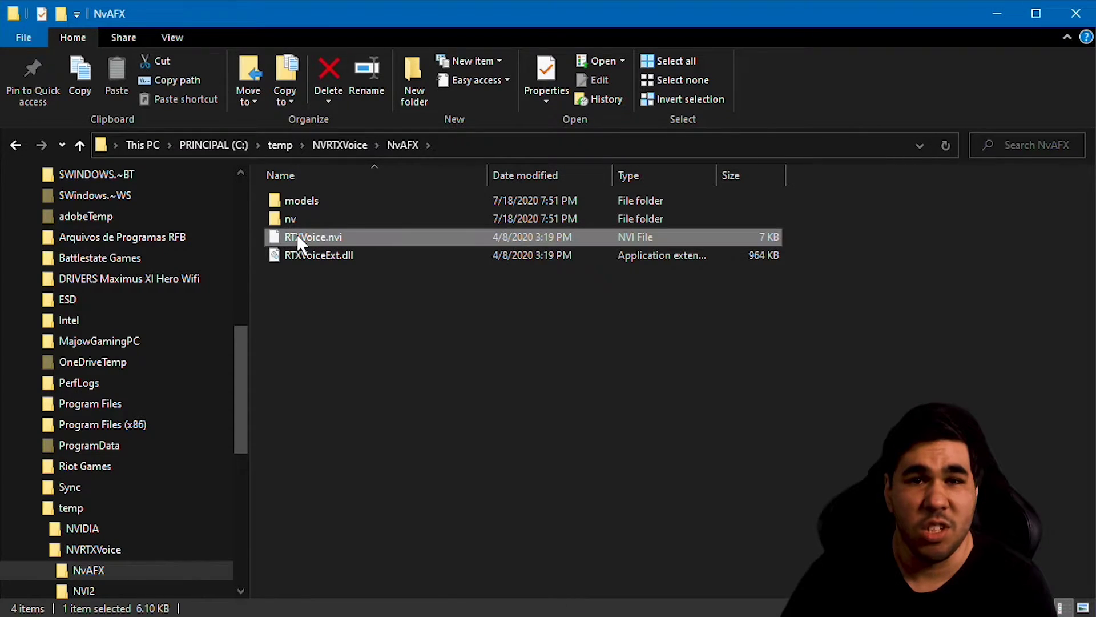
{"action": "left_click", "coordinate": [332, 236], "text": "ctrl"}
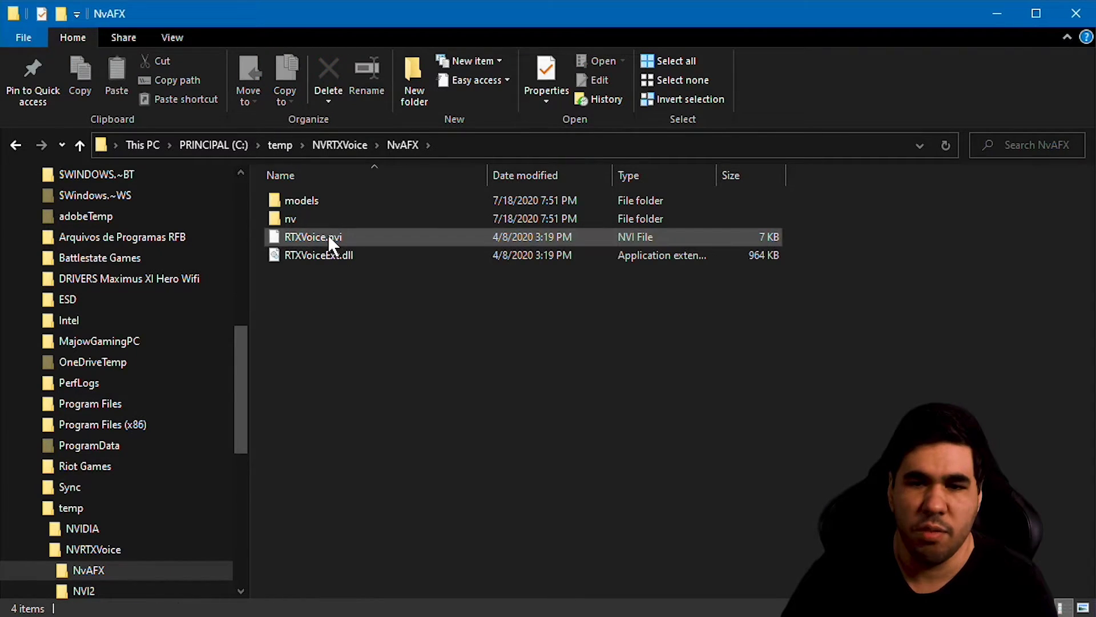
{"action": "left_click", "coordinate": [329, 237]}
{"action": "left_click", "coordinate": [332, 239], "text": "ctrl"}
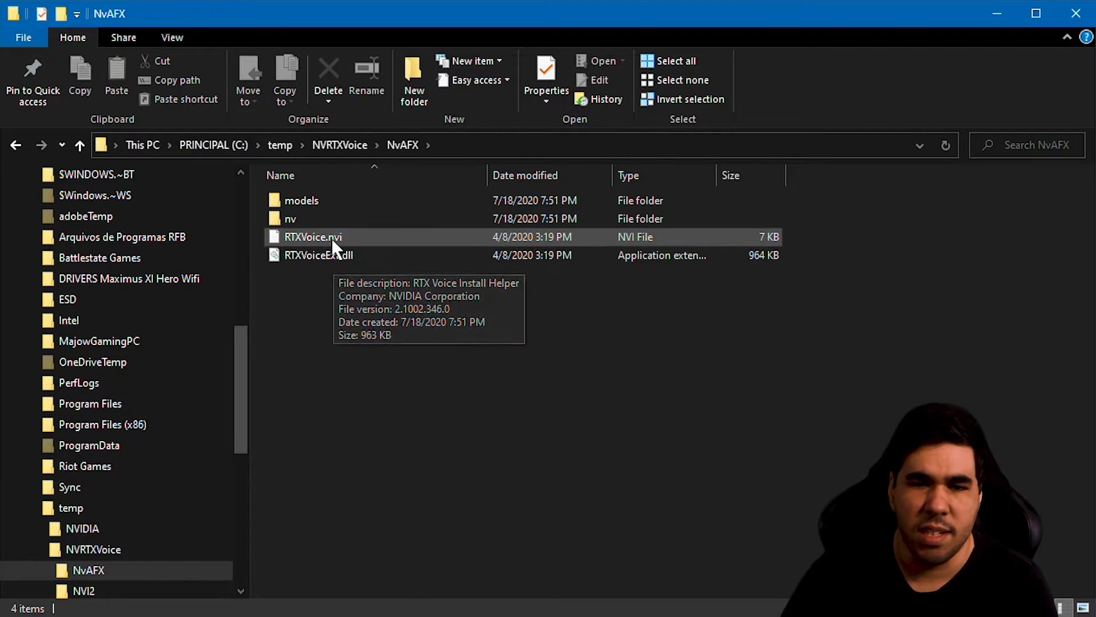
{"action": "left_click", "coordinate": [332, 237]}
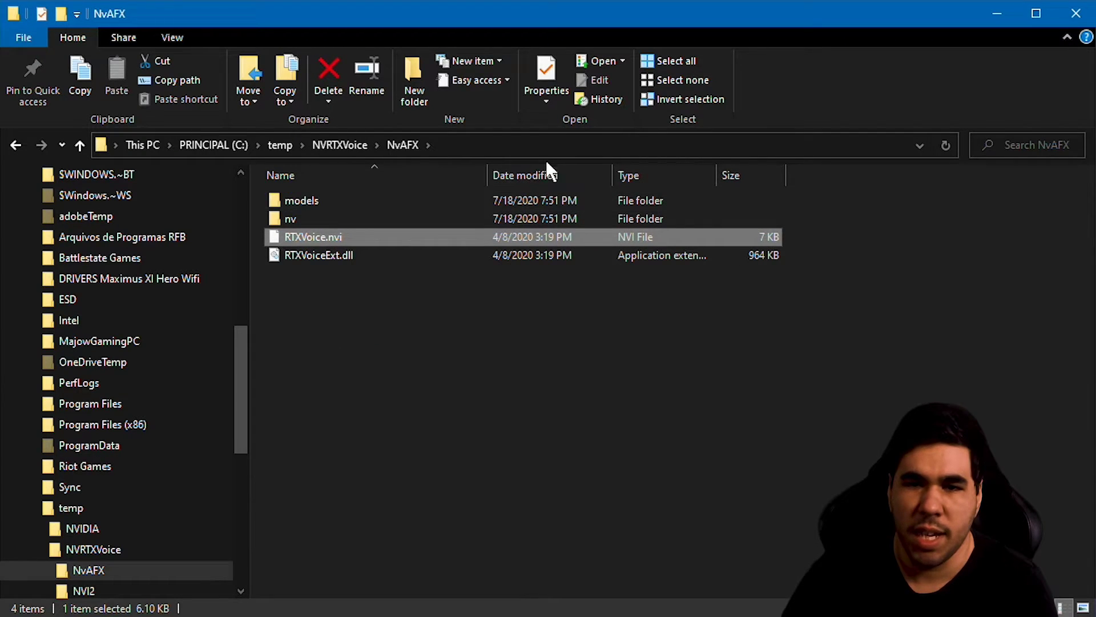
Check the folder view settings for file name extensions and hidden items
{"action": "left_click", "coordinate": [170, 38]}
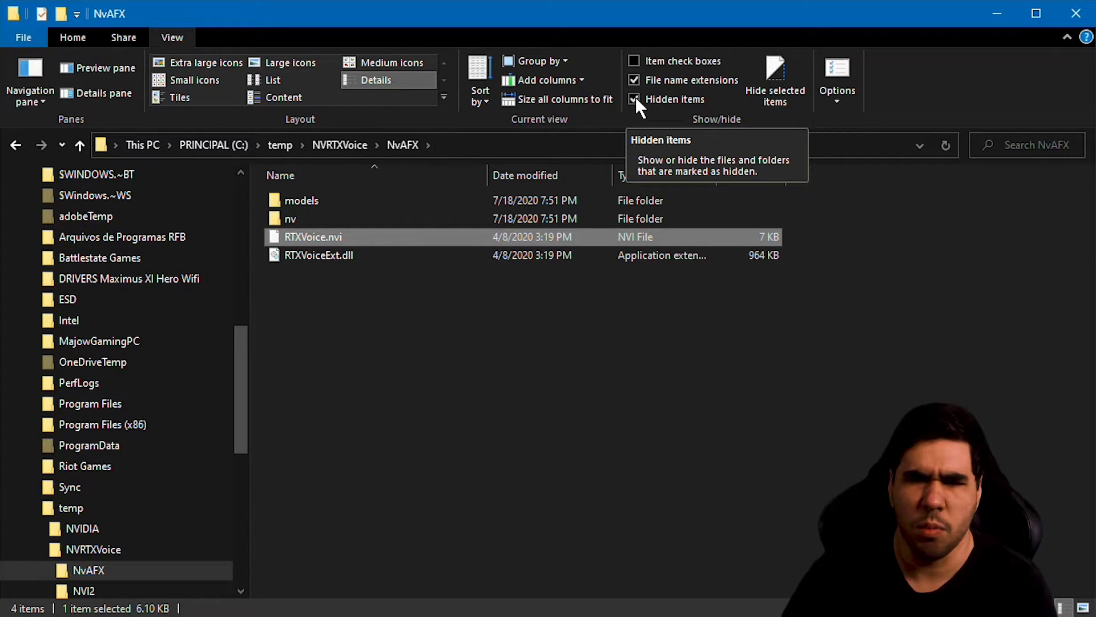
{"action": "left_click", "coordinate": [525, 402]}
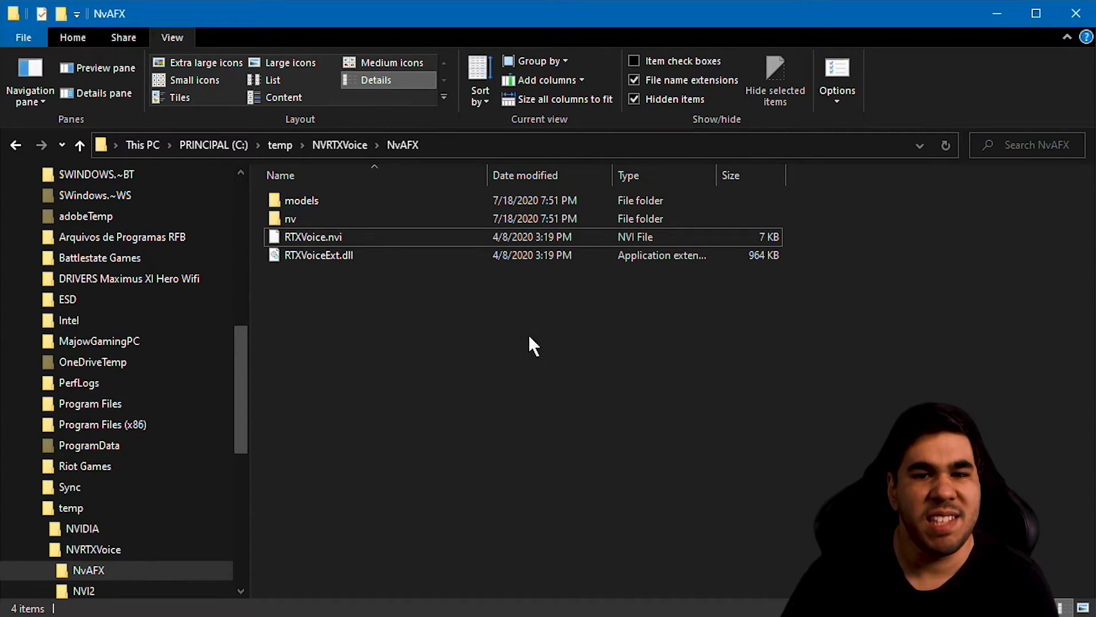
{"action": "left_click", "coordinate": [354, 244]}
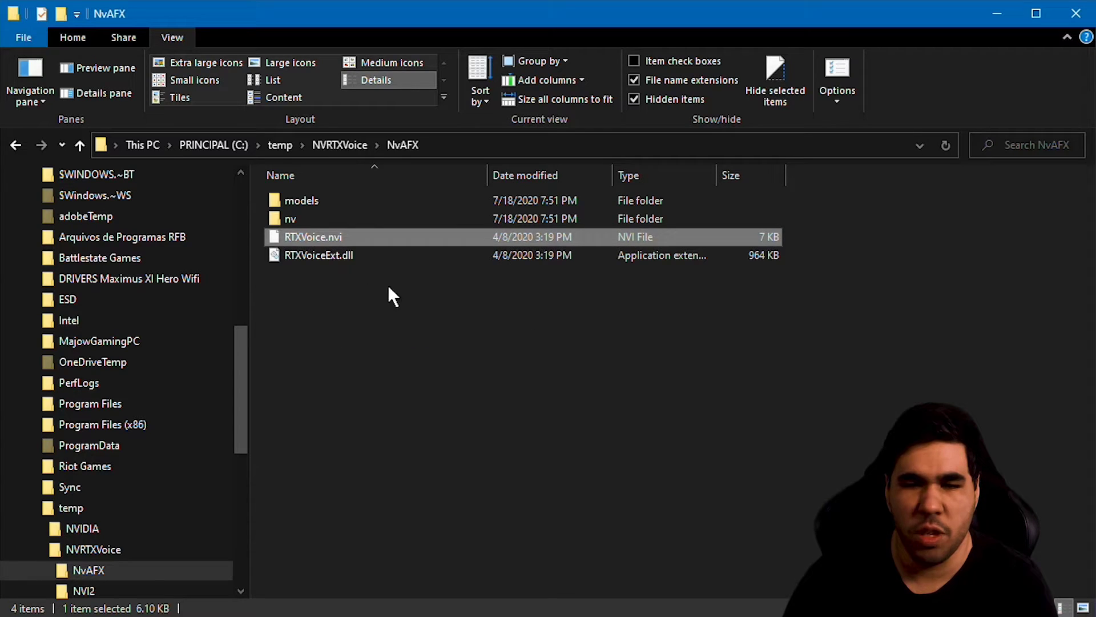
{"action": "left_click", "coordinate": [400, 303]}
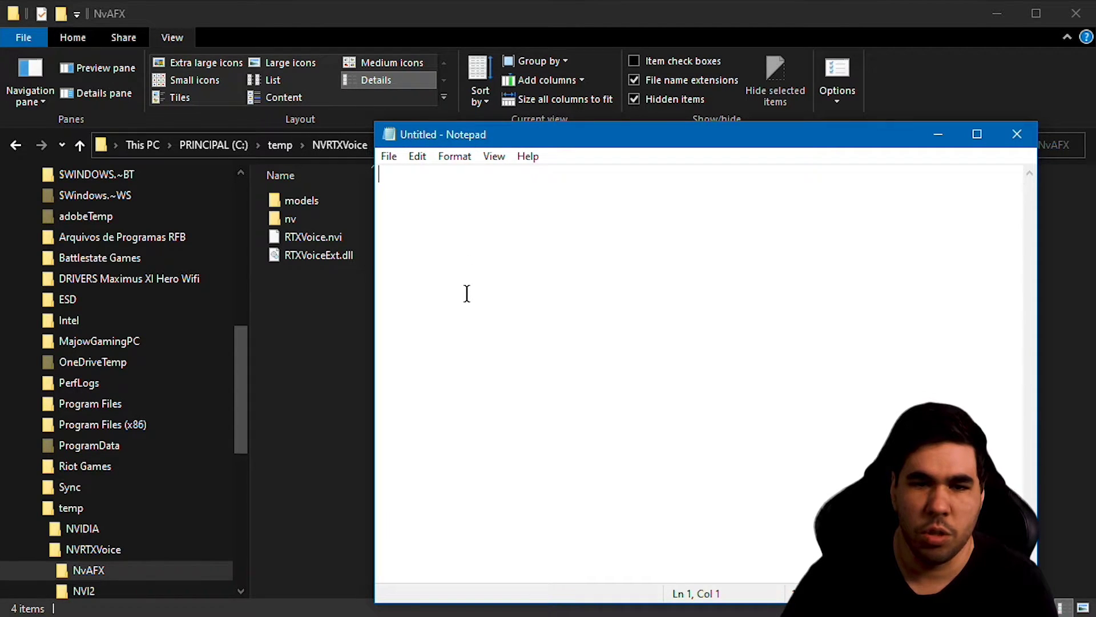
Switch to Notepad and browse to the C:\temp\NVRTXVoice folder for a file to open
{"action": "left_click_drag", "start_coordinate": [313, 238], "coordinate": [499, 238]}
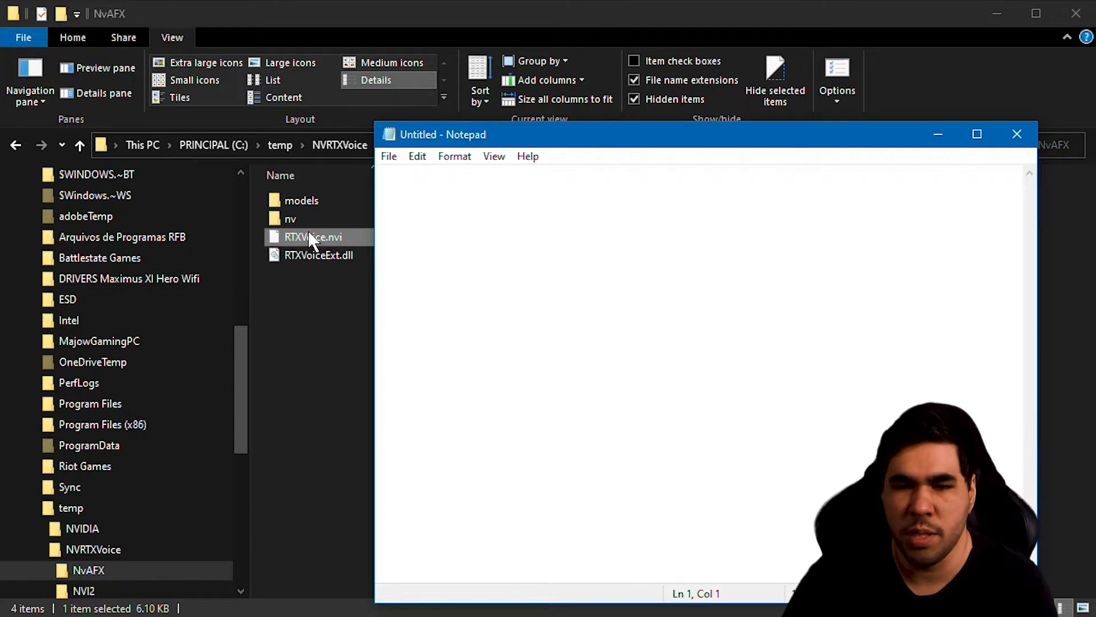
{"action": "left_click", "coordinate": [389, 156]}
{"action": "left_click", "coordinate": [411, 207]}
{"action": "left_click_drag", "start_coordinate": [604, 442], "coordinate": [608, 352]}
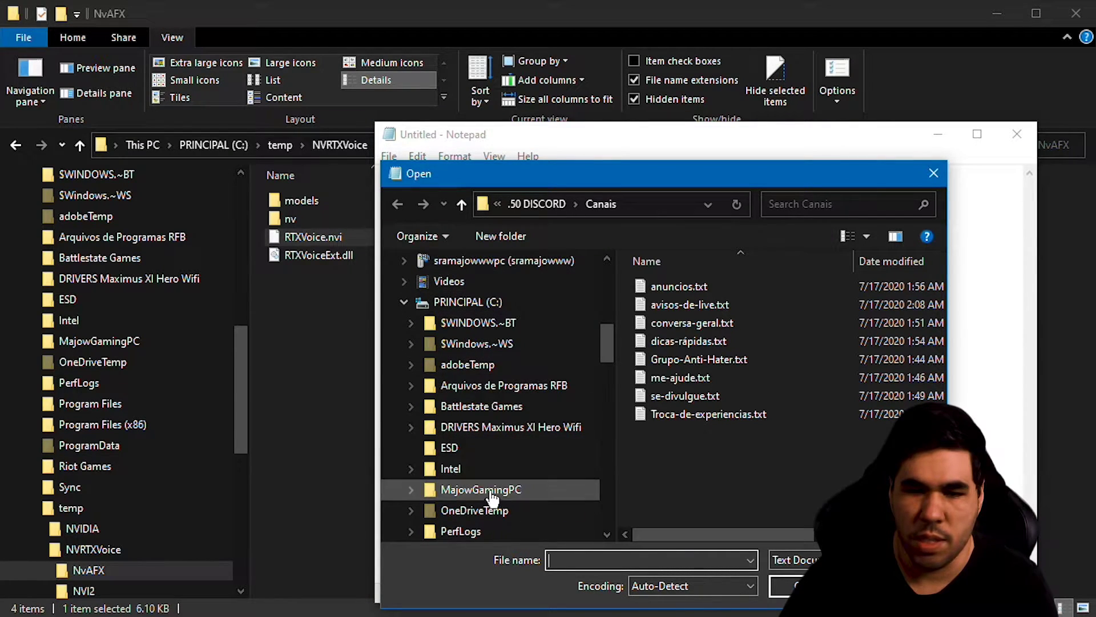
{"action": "scroll", "coordinate": [484, 489], "scroll_direction": "down", "scroll_amount": 1}
{"action": "scroll", "coordinate": [485, 489], "scroll_direction": "down", "scroll_amount": 5}
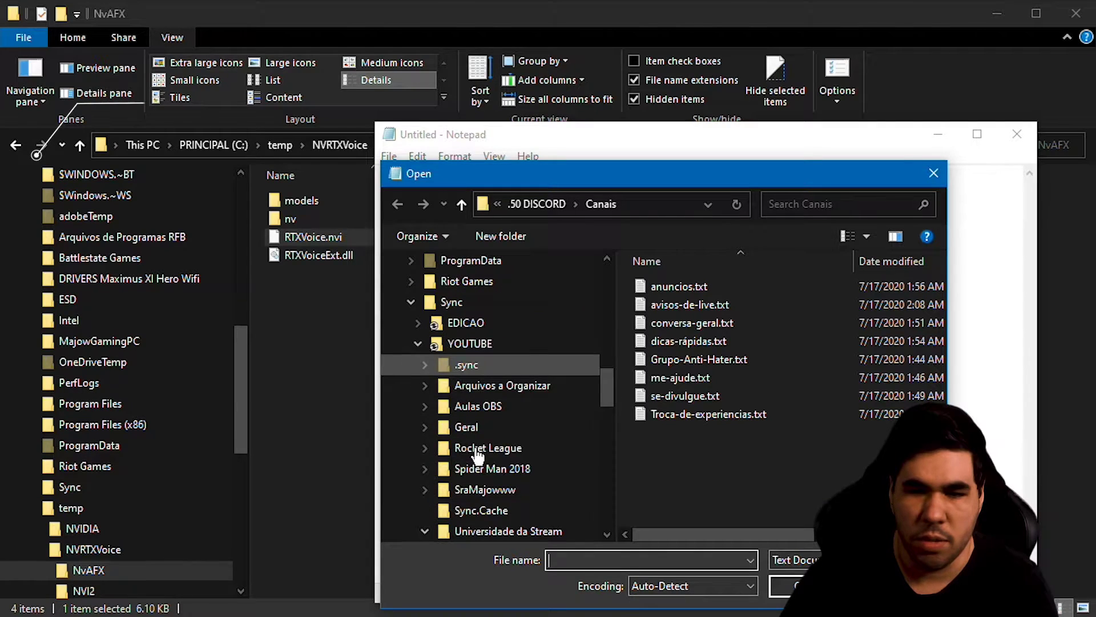
{"action": "left_click", "coordinate": [412, 305]}
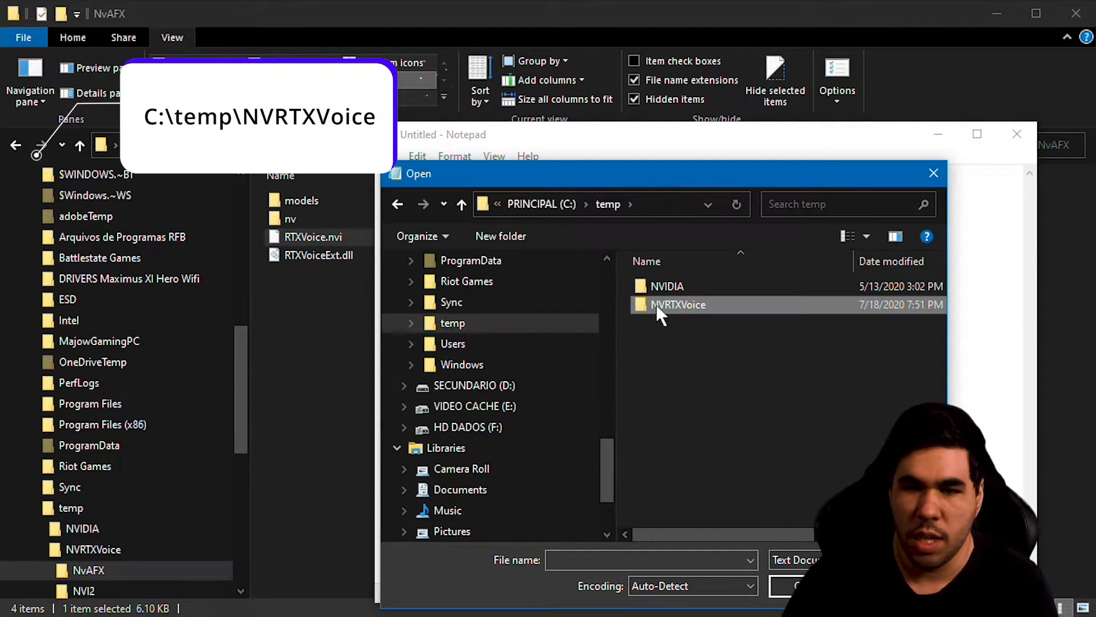
{"action": "double_click", "coordinate": [658, 305]}
Show all file types and open RTXVoice.nvi from the NvAFX folder
{"action": "left_click", "coordinate": [794, 559]}
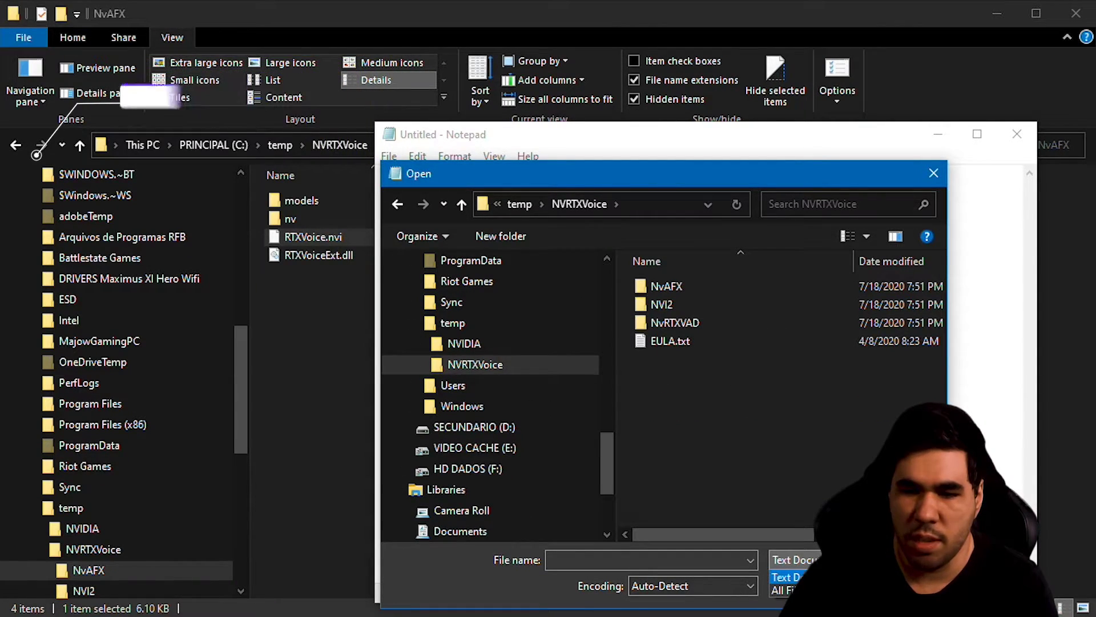
{"action": "left_click", "coordinate": [794, 585]}
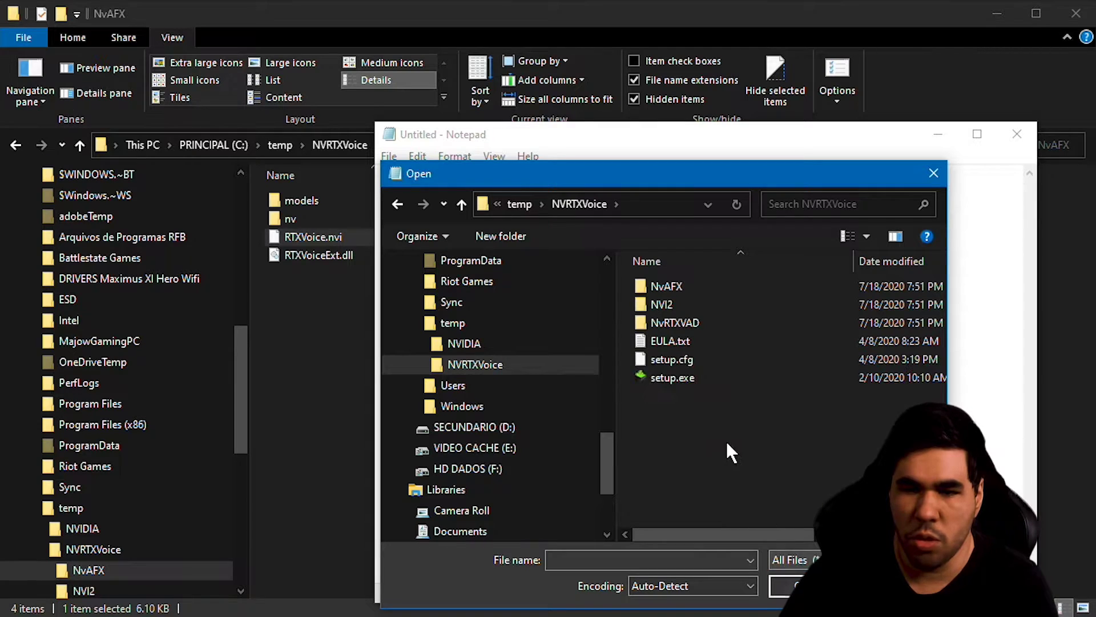
{"action": "double_click", "coordinate": [666, 286]}
{"action": "left_click", "coordinate": [664, 324]}
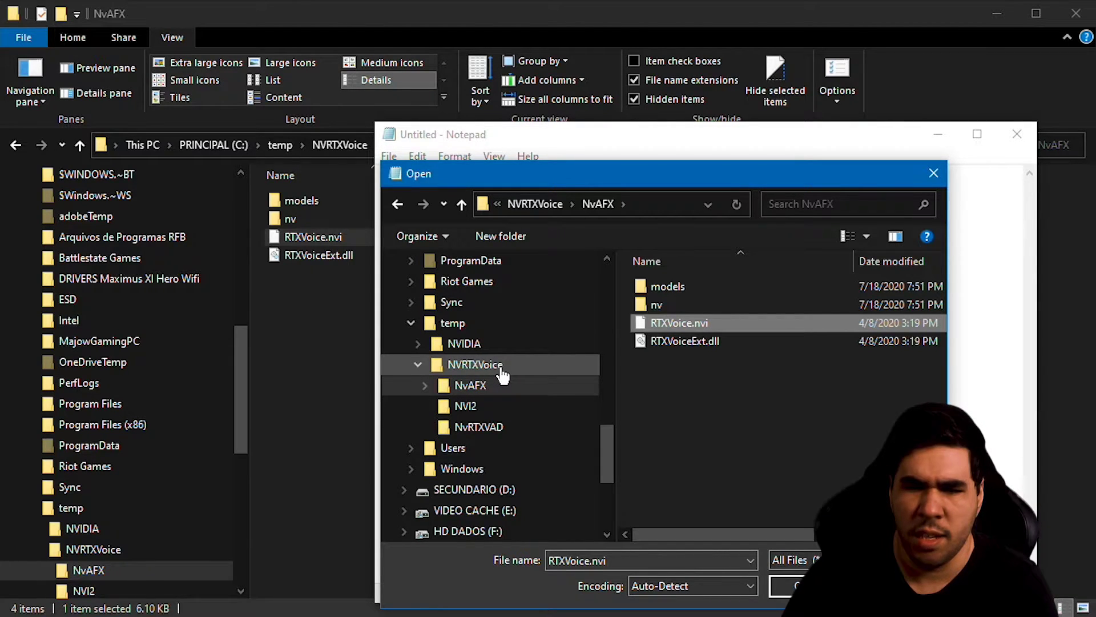
{"action": "double_click", "coordinate": [710, 323]}
Widen the Notepad window and delete the entire <constraints> block, including its Feature.RTXVoice property line, from RTXVoice.nvi
{"action": "scroll", "coordinate": [619, 286], "scroll_direction": "down", "scroll_amount": 2}
{"action": "scroll", "coordinate": [674, 309], "scroll_direction": "up", "scroll_amount": 2}
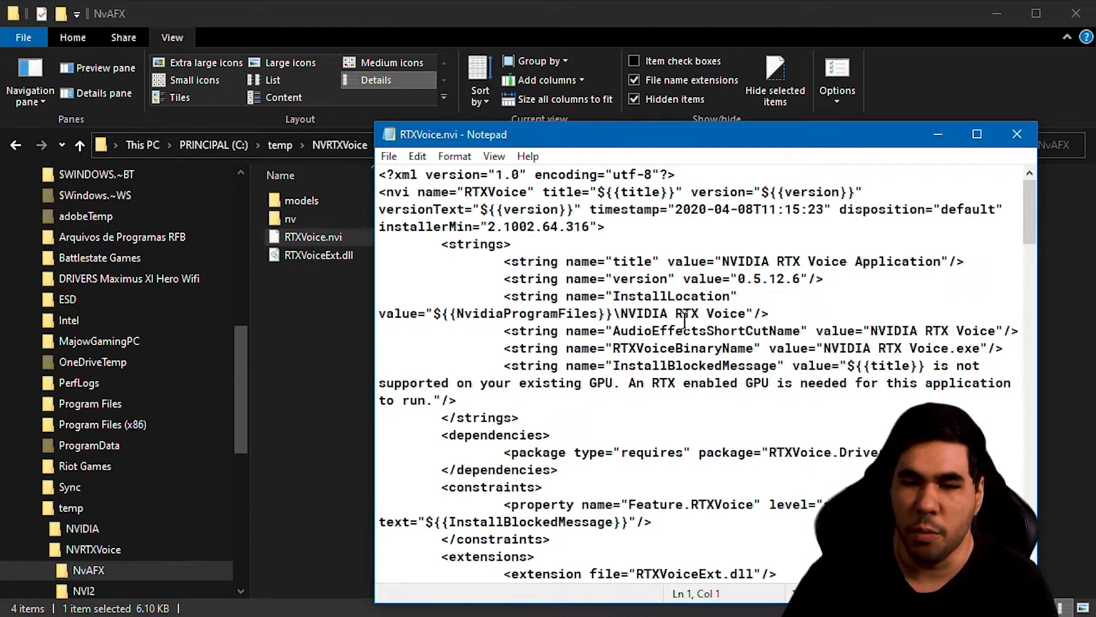
{"action": "left_click_drag", "start_coordinate": [373, 267], "coordinate": [111, 247]}
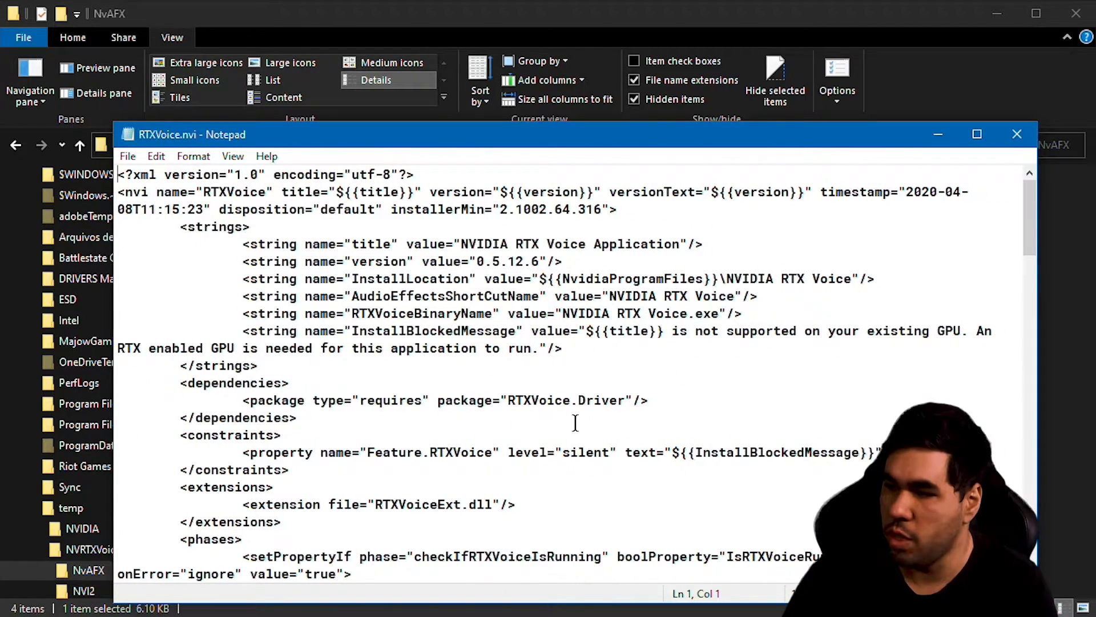
{"action": "left_click", "coordinate": [352, 331]}
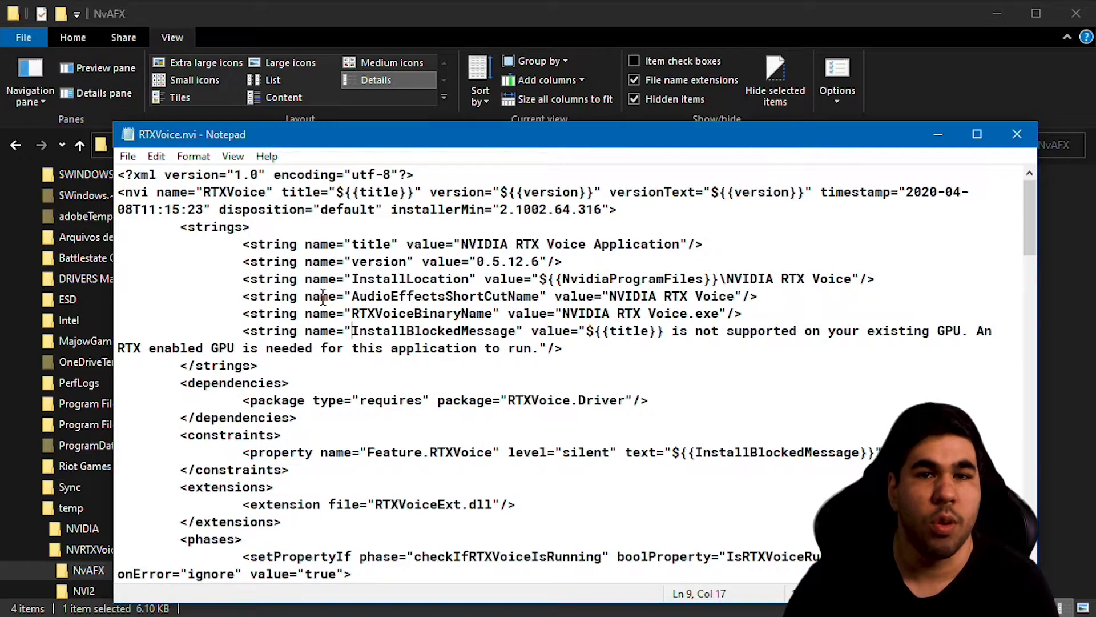
{"action": "left_click_drag", "start_coordinate": [180, 434], "coordinate": [116, 438]}
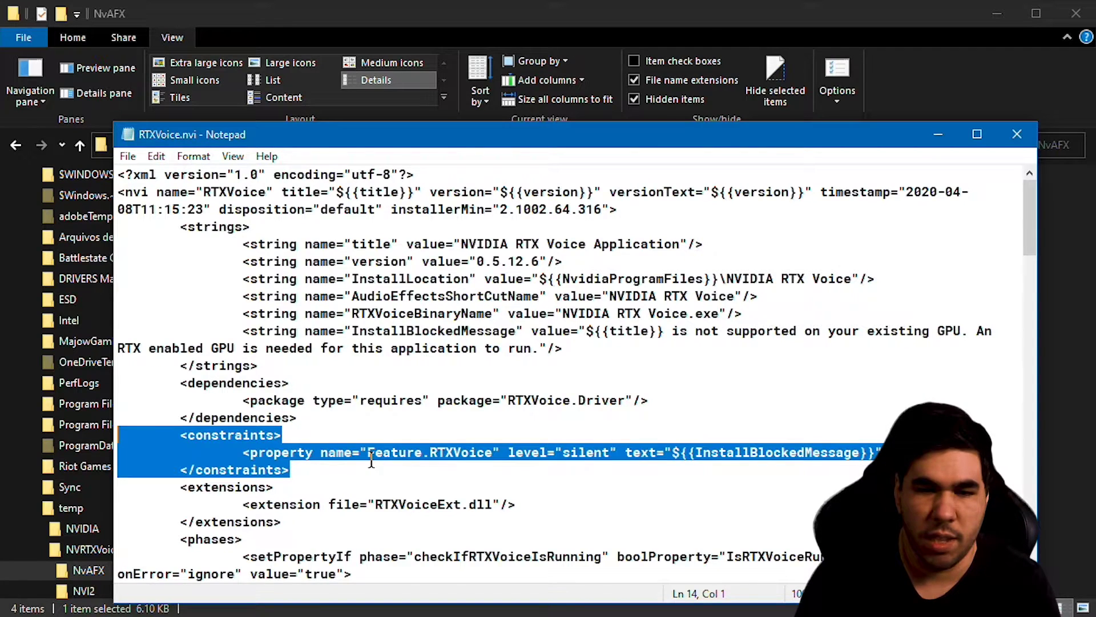
{"action": "key", "text": "Delete"}
{"action": "key", "text": "Delete"}
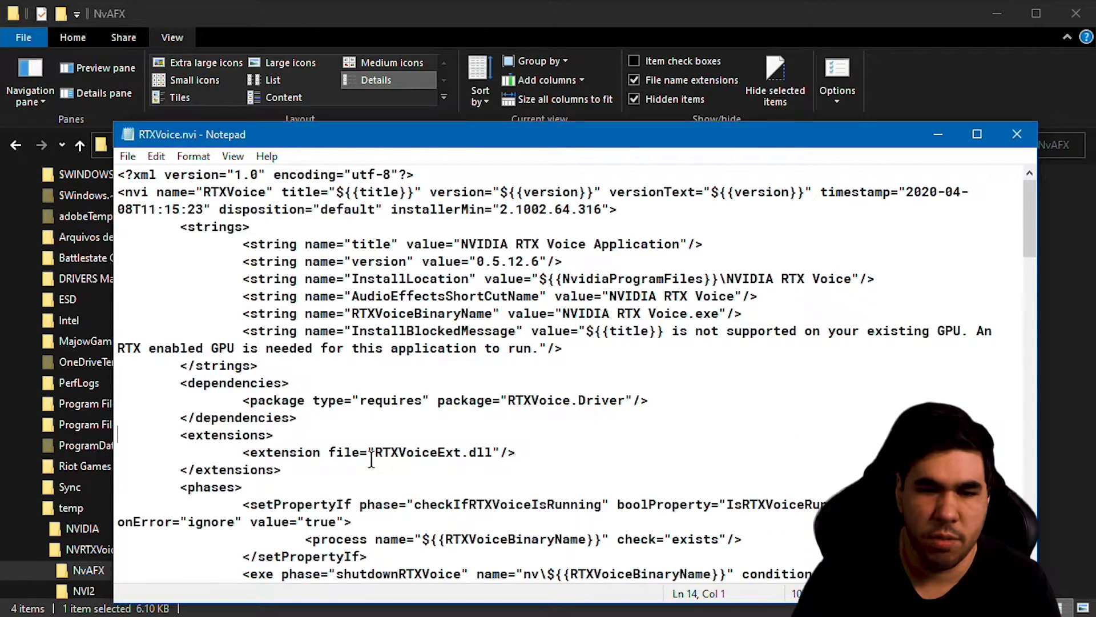
Save the edited file over RTXVoice.nvi in the NvAFX folder, with the file type set to All Files
{"action": "left_click", "coordinate": [128, 156]}
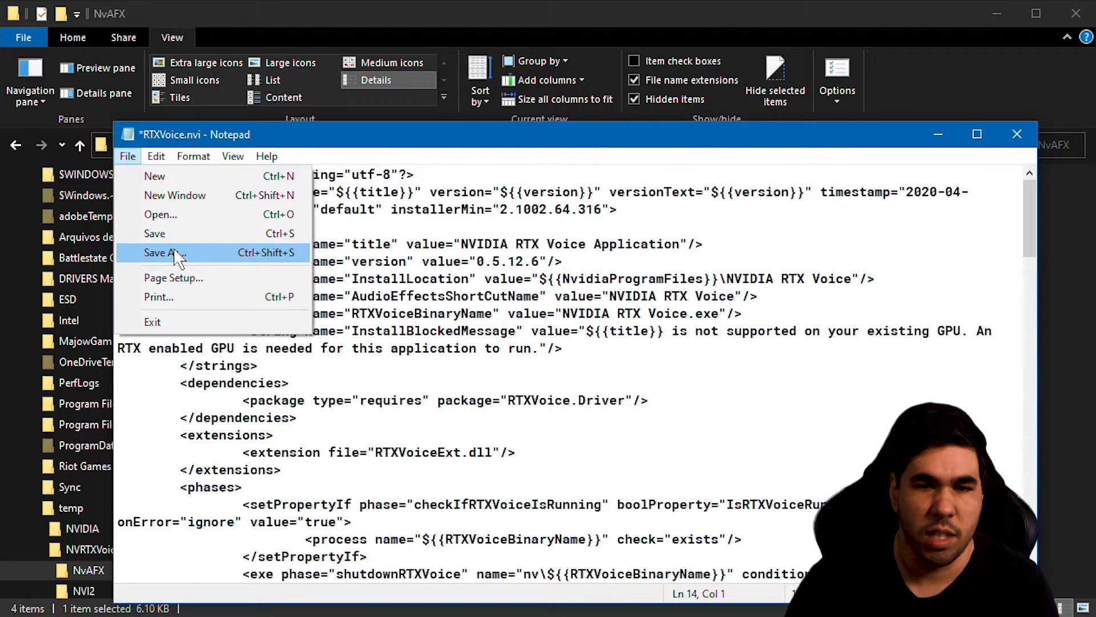
{"action": "left_click", "coordinate": [177, 254]}
{"action": "left_click", "coordinate": [349, 553]}
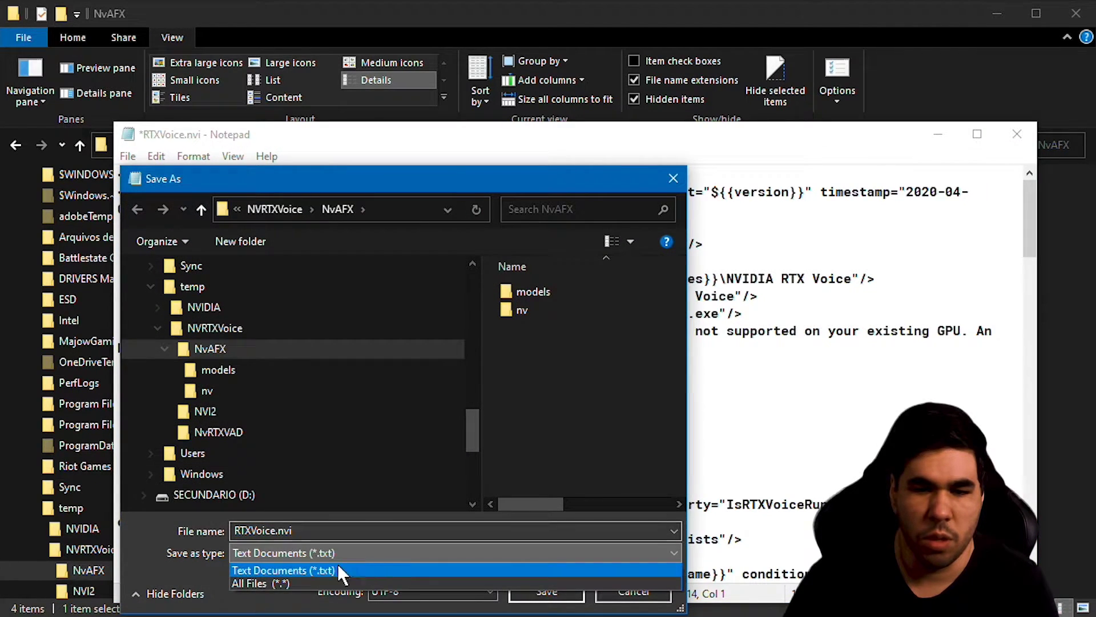
{"action": "left_click", "coordinate": [297, 581]}
{"action": "left_click", "coordinate": [522, 328]}
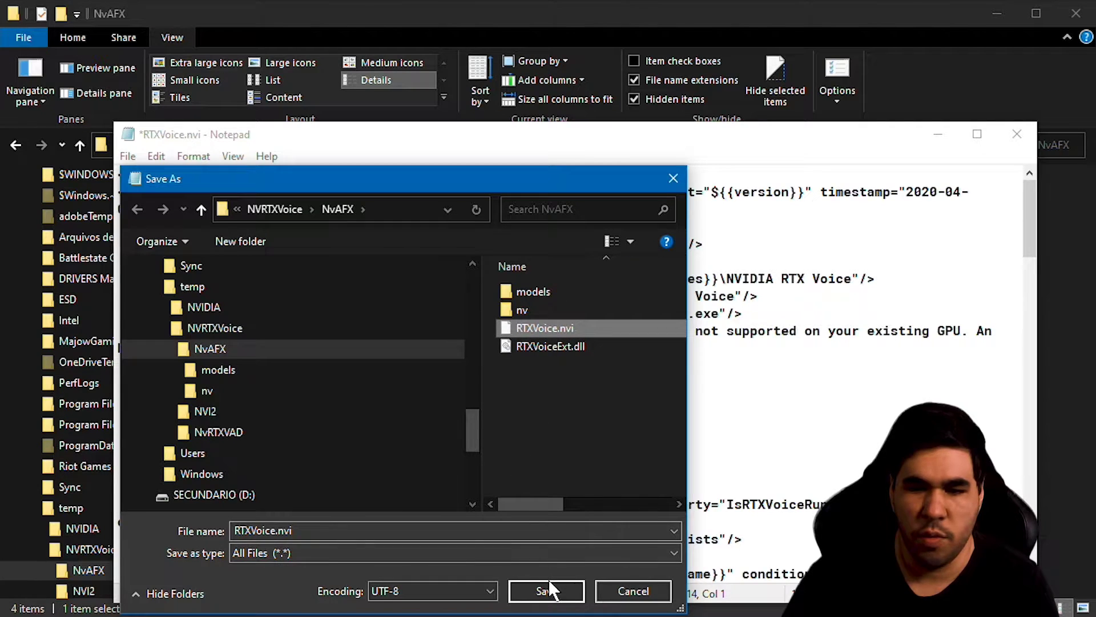
{"action": "left_click", "coordinate": [546, 591]}
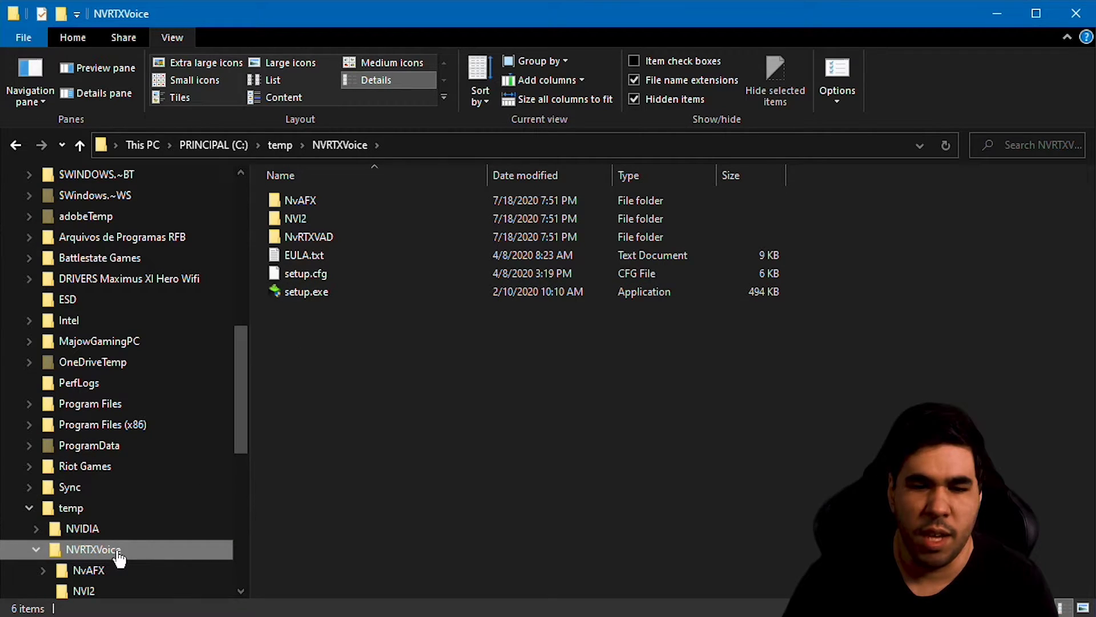
Run setup.exe from the NVRTXVoice folder as administrator
{"action": "left_click", "coordinate": [307, 292]}
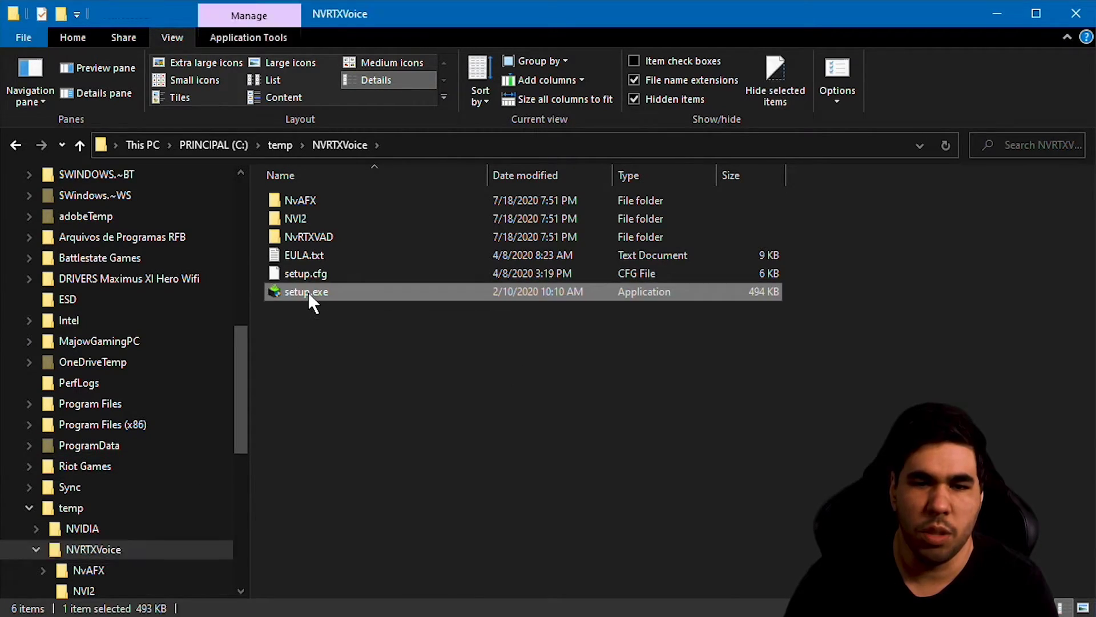
{"action": "right_click", "coordinate": [307, 292]}
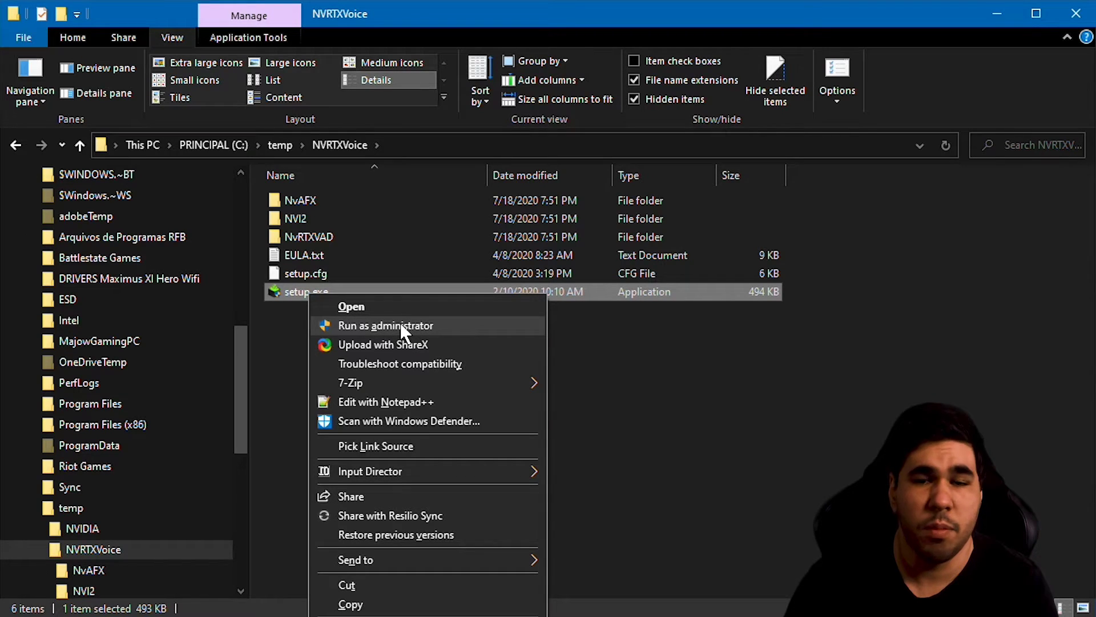
{"action": "left_click", "coordinate": [453, 325]}
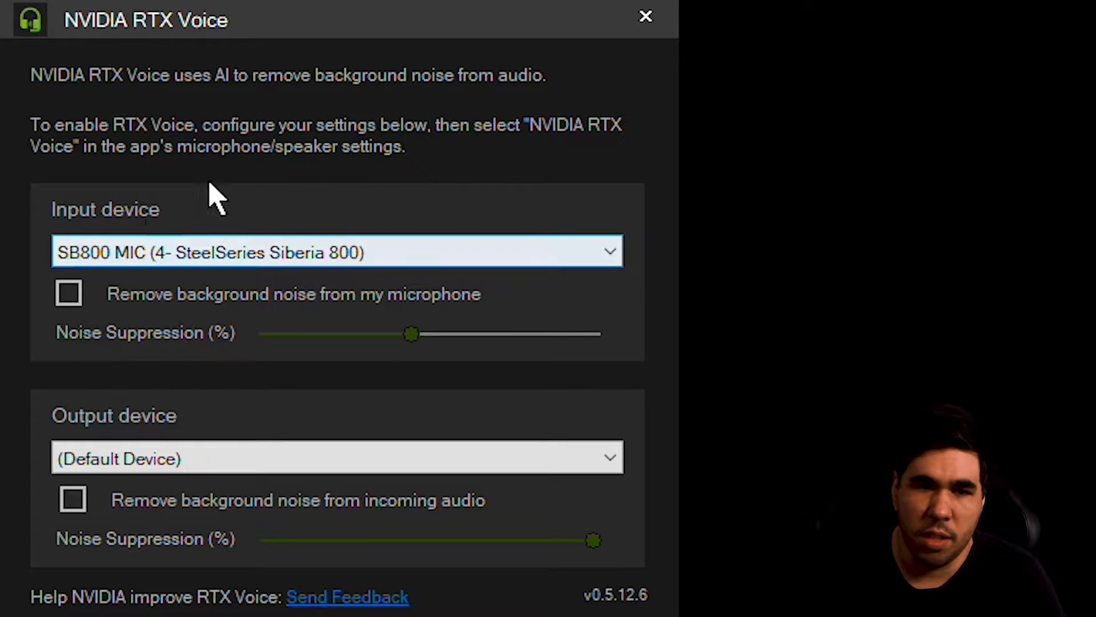
Choose SB800 MIC (4- SteelSeries Siberia 800) as the input device and enable background noise removal for the microphone
{"action": "left_click", "coordinate": [257, 249]}
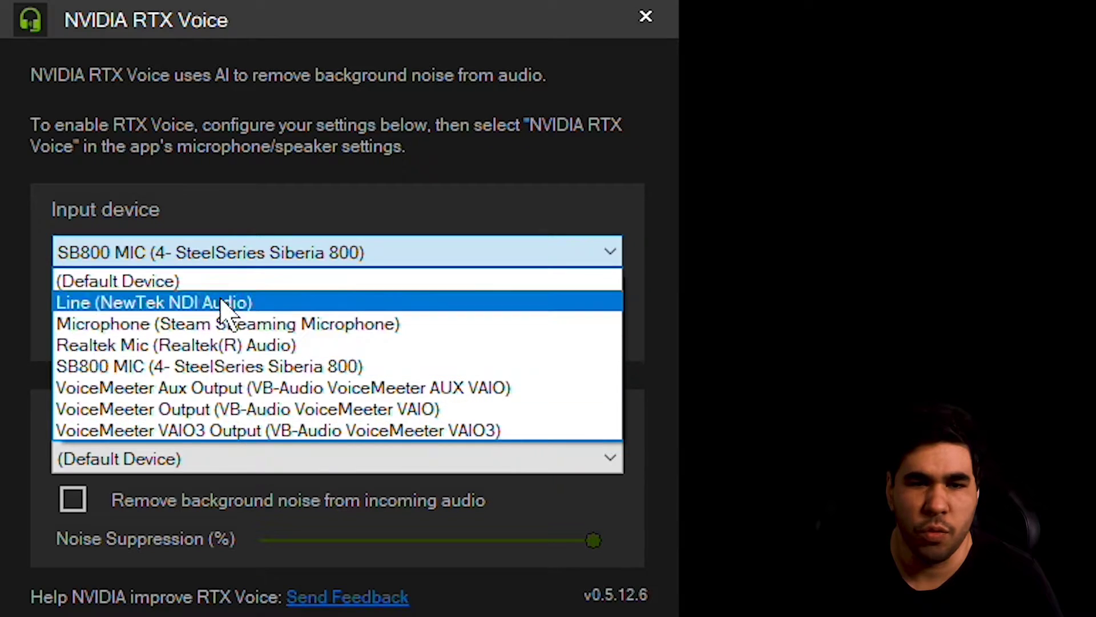
{"action": "left_click", "coordinate": [220, 367]}
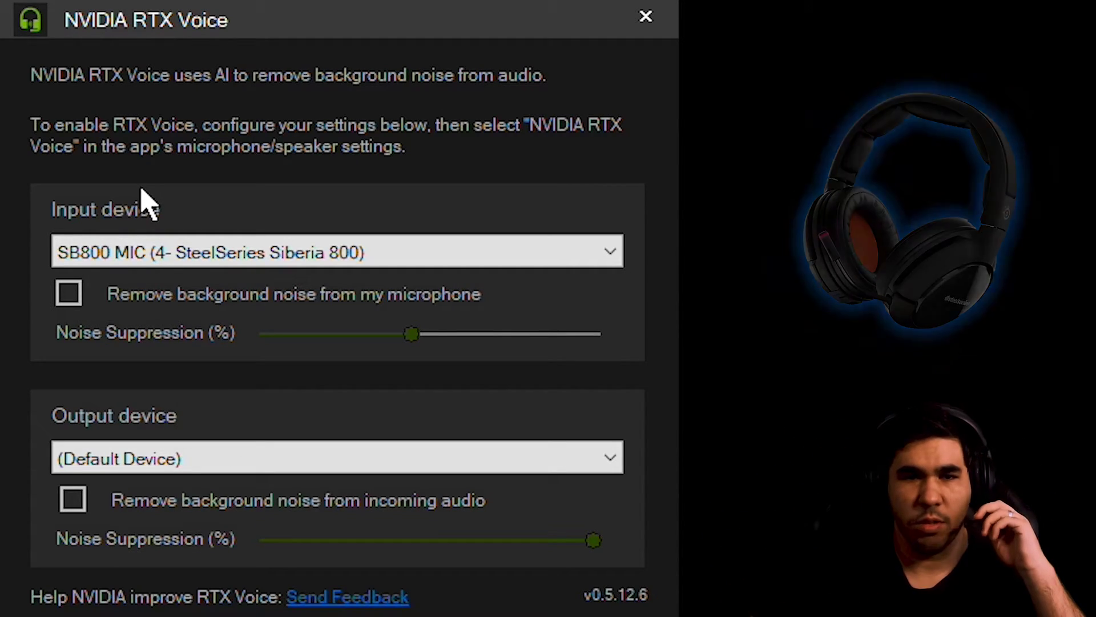
{"action": "left_click", "coordinate": [69, 294]}
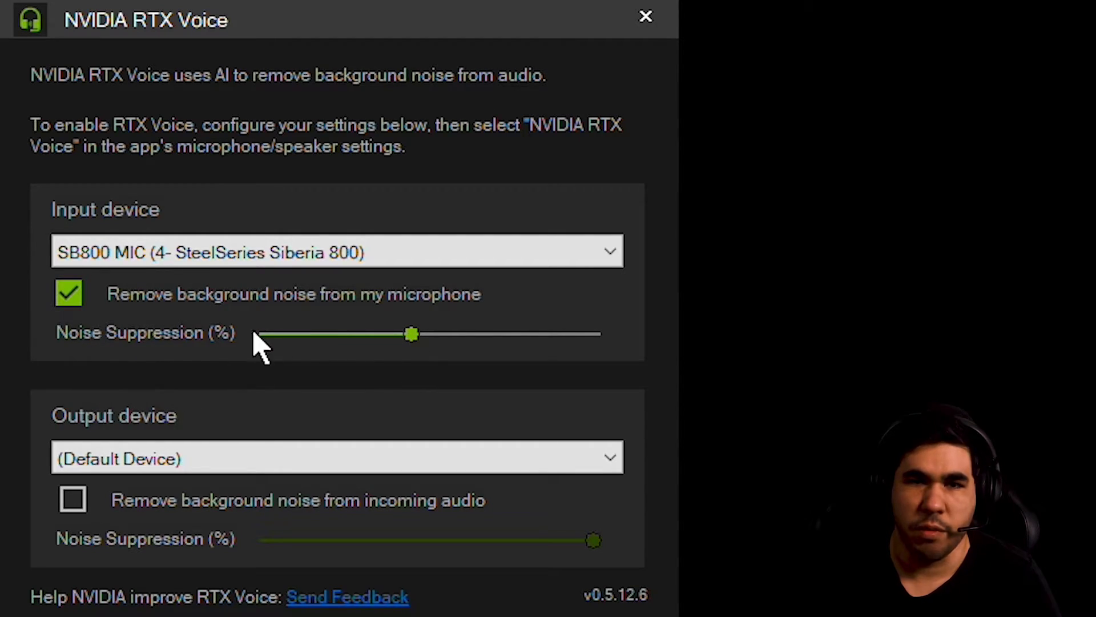
Try the microphone noise suppression at maximum and back near the midpoint, and toggle the microphone's background noise removal
{"action": "mouse_move", "coordinate": [411, 335]}
{"action": "left_mouse_down"}
{"action": "mouse_move", "coordinate": [283, 335]}
{"action": "mouse_move", "coordinate": [563, 335]}
{"action": "mouse_move", "coordinate": [251, 335]}
{"action": "mouse_move", "coordinate": [576, 336]}
{"action": "mouse_move", "coordinate": [217, 343]}
{"action": "mouse_move", "coordinate": [448, 348]}
{"action": "mouse_move", "coordinate": [411, 349]}
{"action": "mouse_move", "coordinate": [421, 345]}
{"action": "left_mouse_up"}
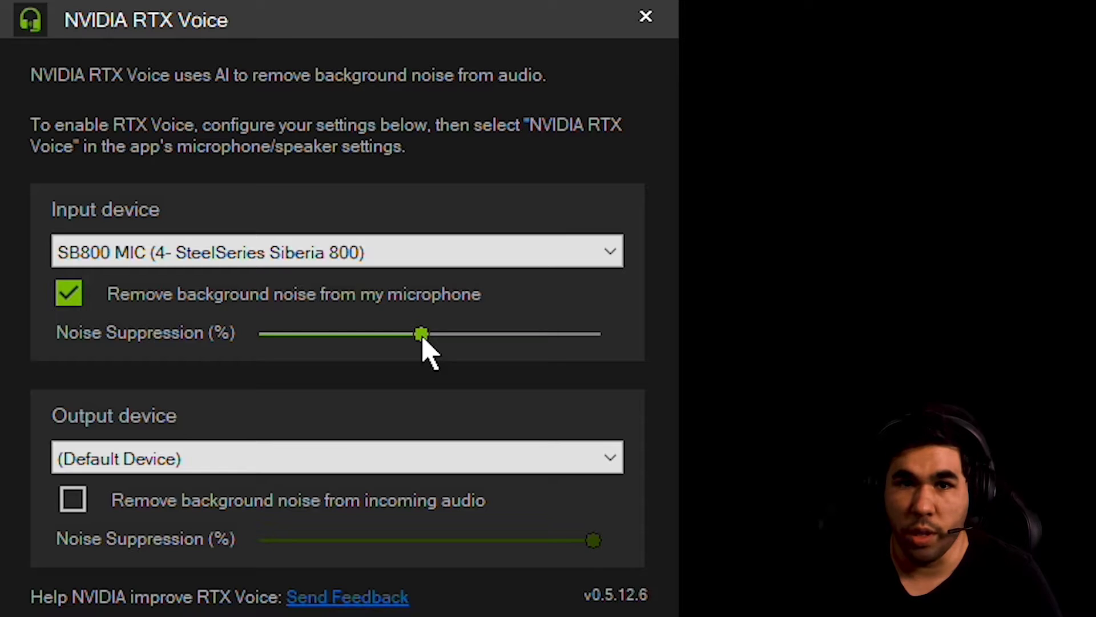
{"action": "left_click_drag", "start_coordinate": [423, 337], "coordinate": [595, 339]}
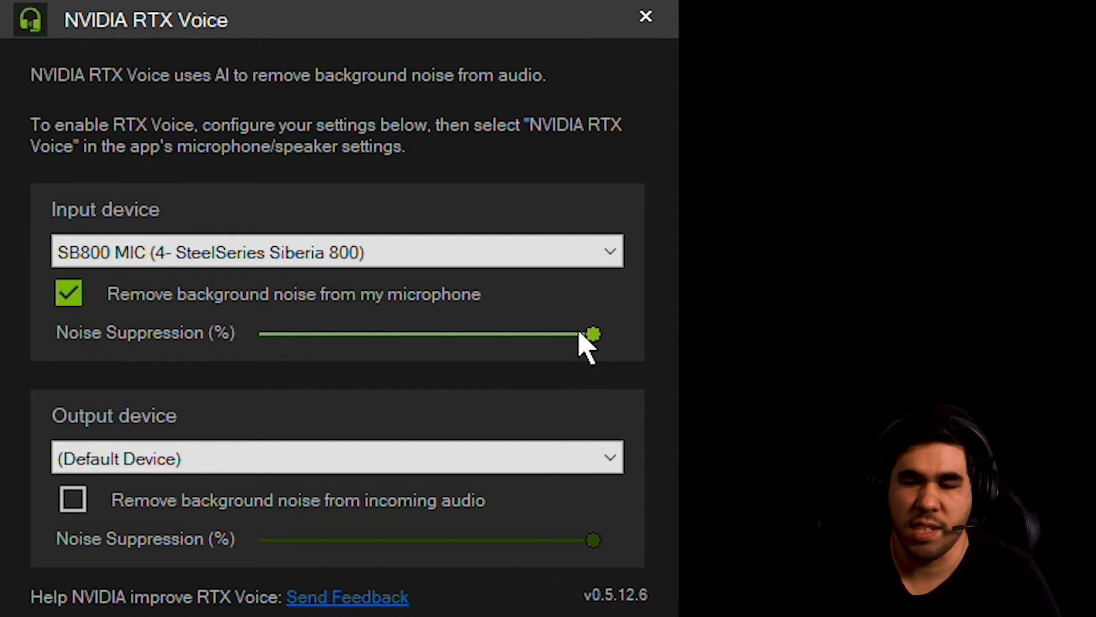
{"action": "left_click_drag", "start_coordinate": [594, 335], "coordinate": [422, 337]}
{"action": "left_click", "coordinate": [66, 294]}
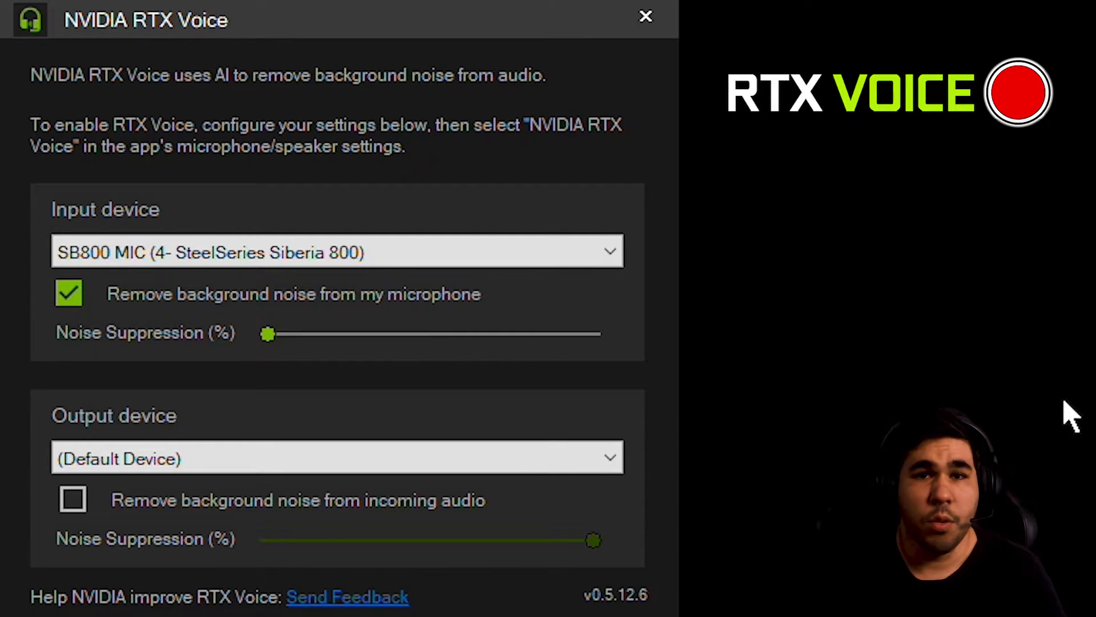
Raise the microphone's noise suppression in stages from the minimum to the maximum
{"action": "mouse_move", "coordinate": [267, 335]}
{"action": "left_mouse_down"}
{"action": "mouse_move", "coordinate": [284, 335]}
{"action": "mouse_move", "coordinate": [247, 338]}
{"action": "left_mouse_up"}
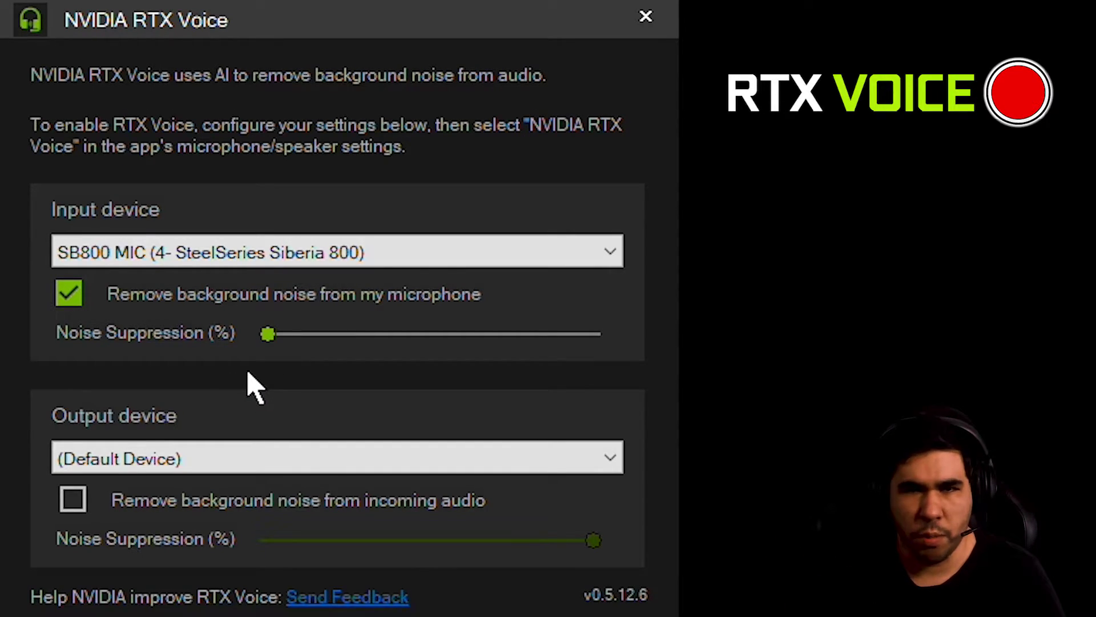
{"action": "left_click_drag", "start_coordinate": [266, 337], "coordinate": [285, 342]}
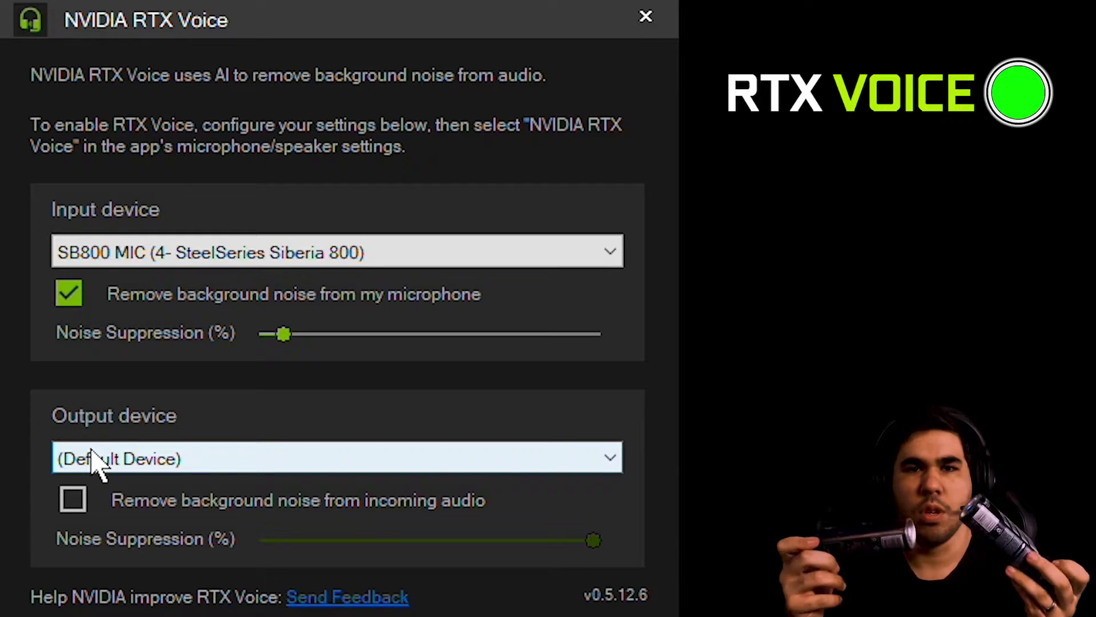
{"action": "left_click_drag", "start_coordinate": [288, 342], "coordinate": [341, 344]}
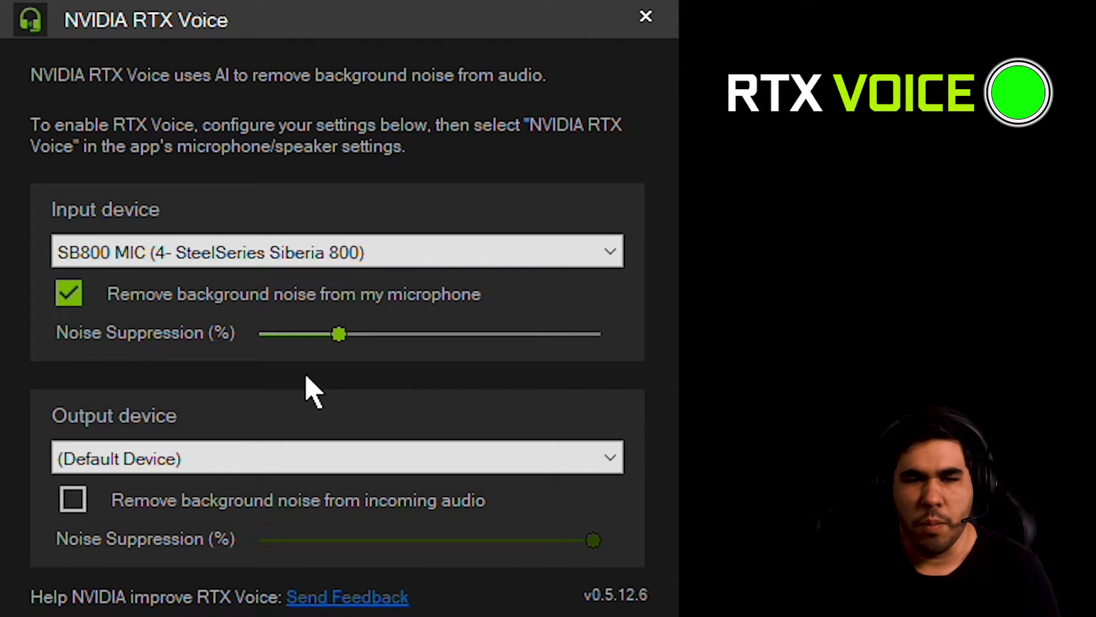
{"action": "left_click_drag", "start_coordinate": [332, 348], "coordinate": [418, 350]}
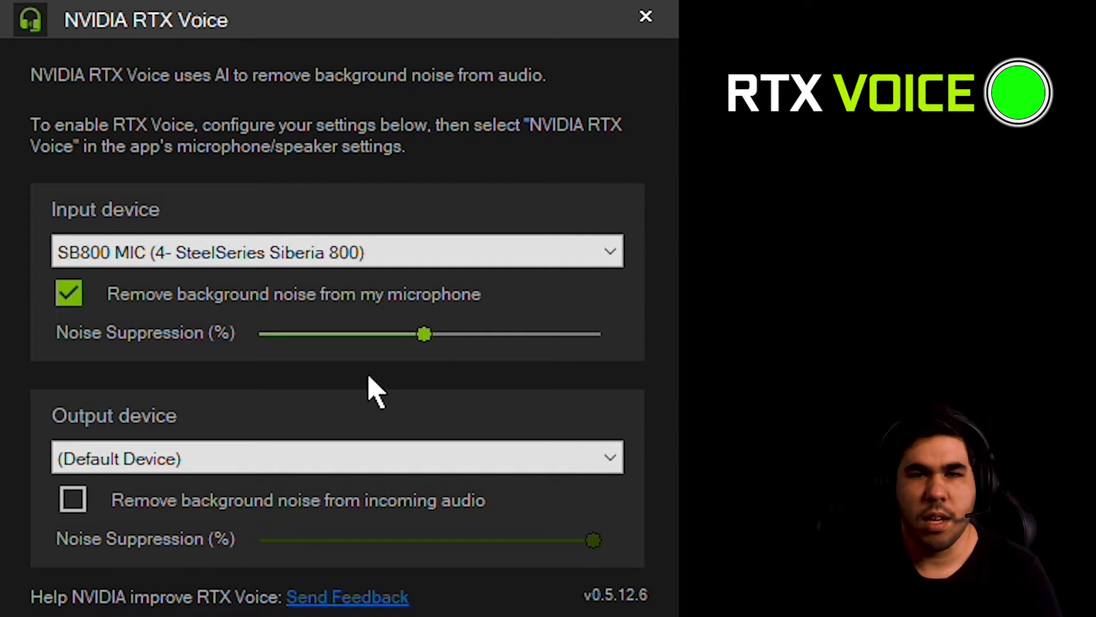
{"action": "left_click_drag", "start_coordinate": [435, 333], "coordinate": [499, 338]}
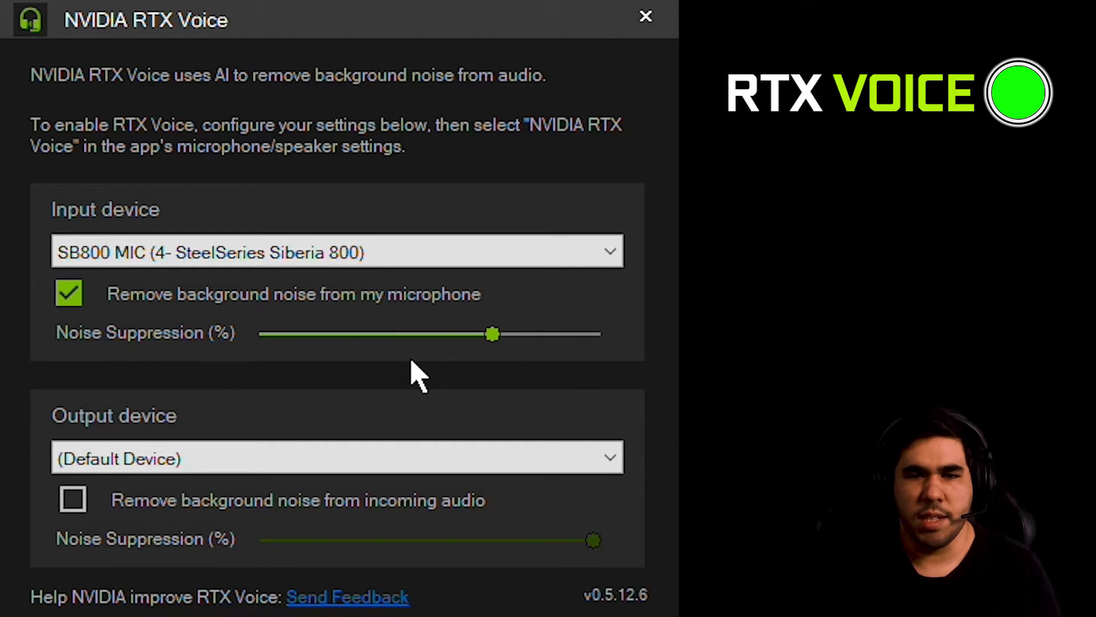
{"action": "left_click_drag", "start_coordinate": [492, 335], "coordinate": [600, 374]}
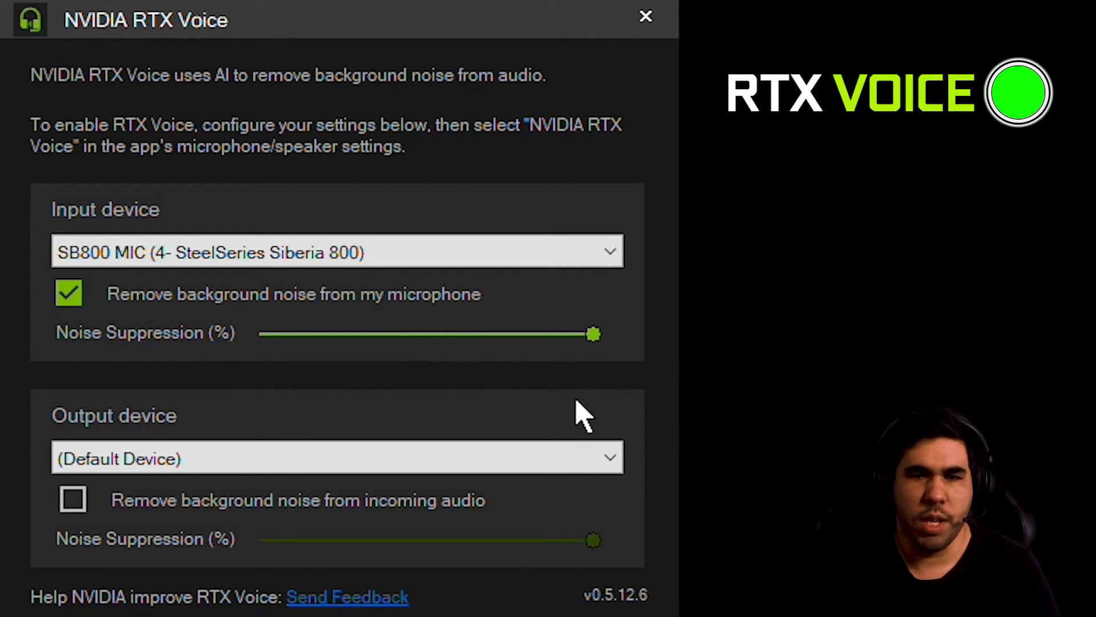